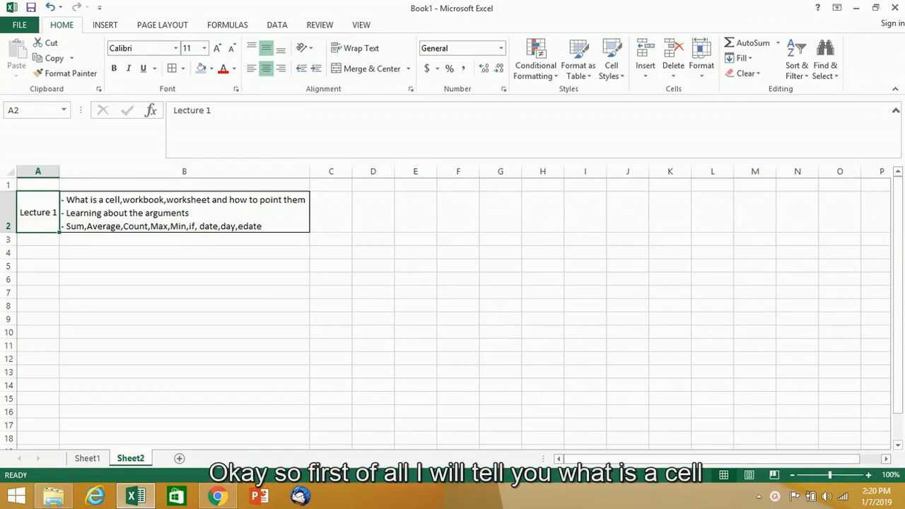
Select cell C5 on Sheet2 and highlight its cell reference, and open Sheet2's name for editing
left_click(333, 267)
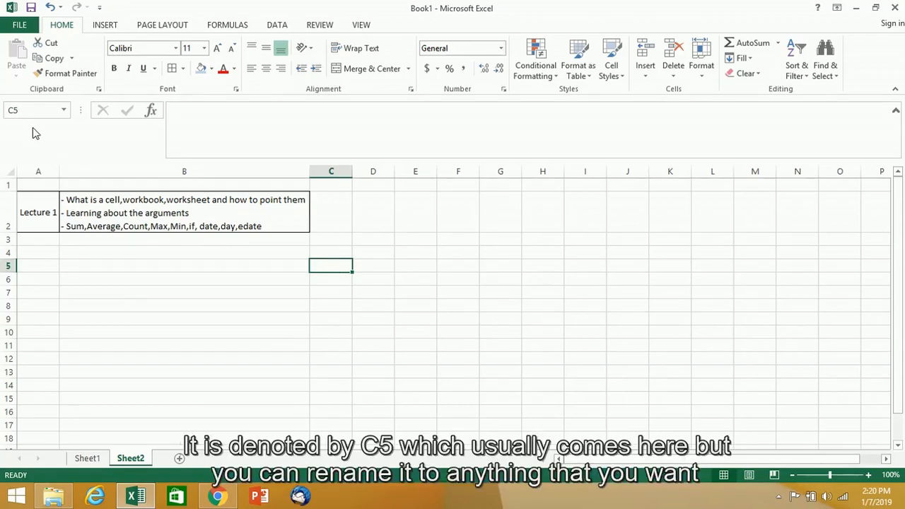
left_click(7, 110)
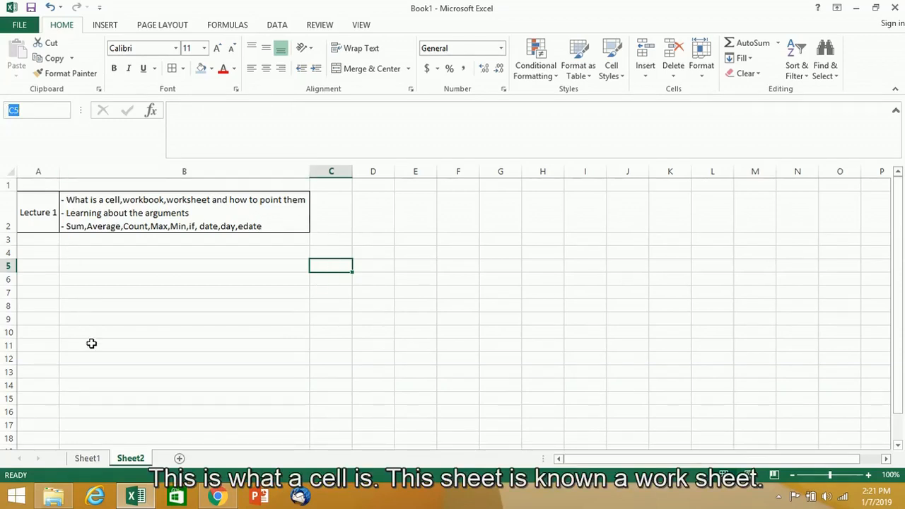
left_click(130, 459)
double_click(130, 459)
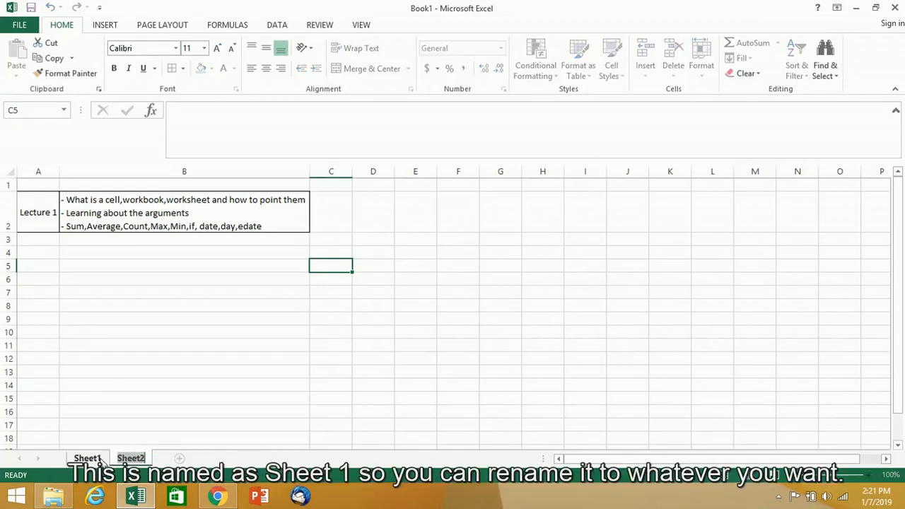
Rename the Sheet1 worksheet as Content and return to Sheet2
left_click(87, 459)
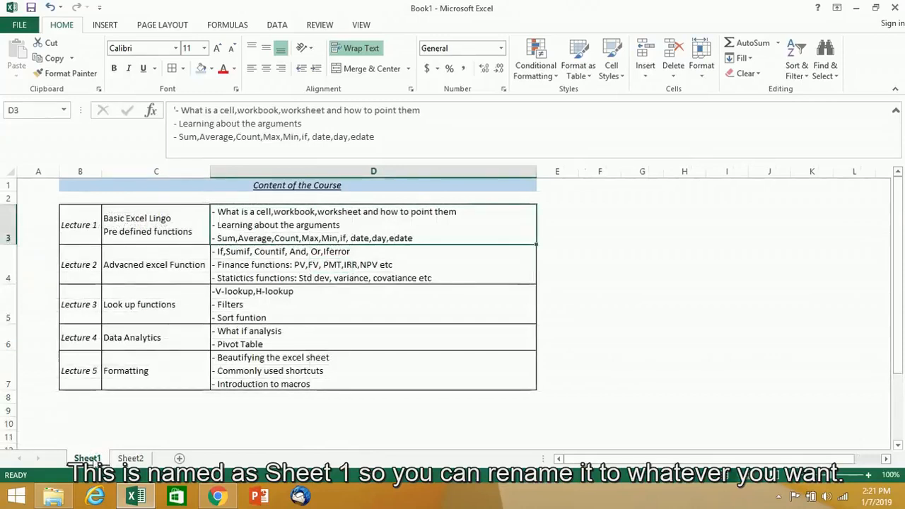
double_click(92, 459)
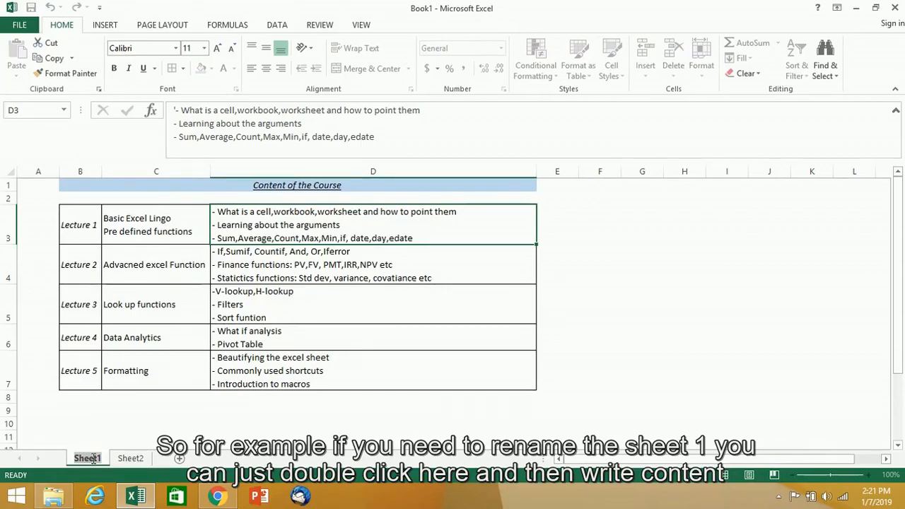
double_click(97, 458)
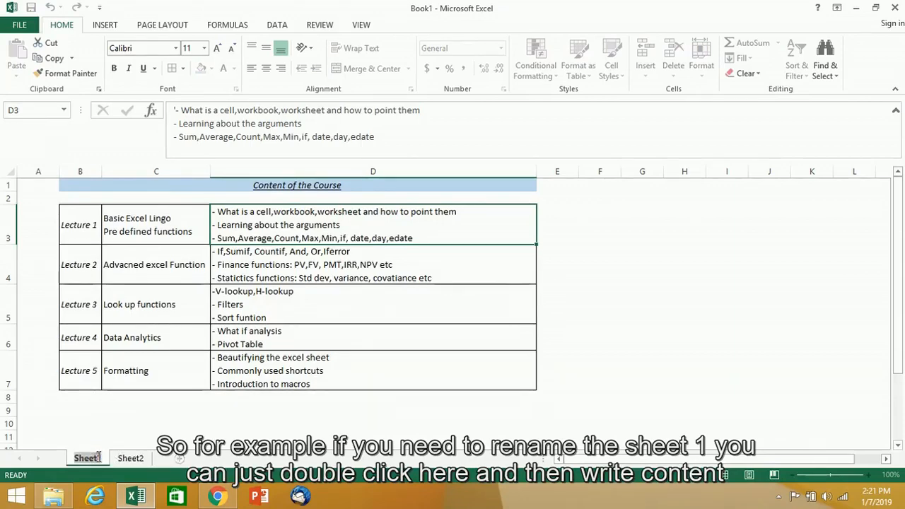
double_click(98, 458)
type("C")
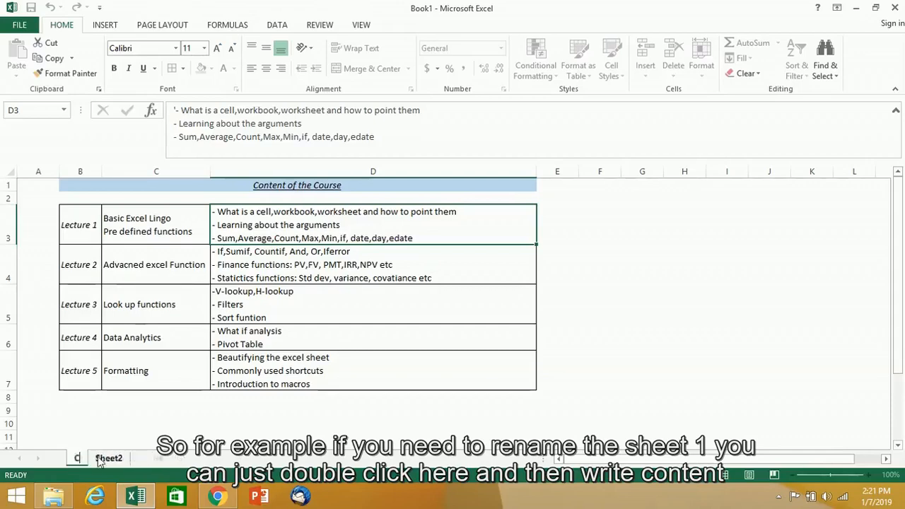
type("ontent")
key("Return")
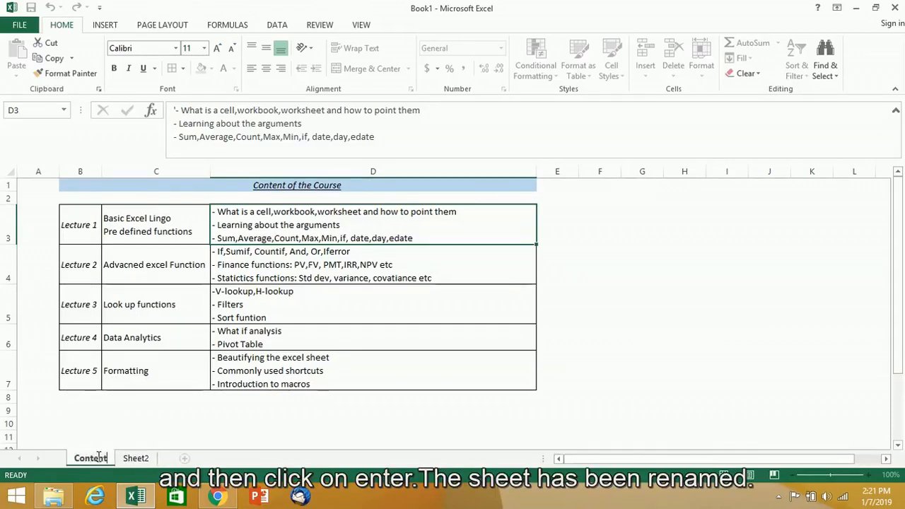
left_click(136, 457)
left_click(101, 458)
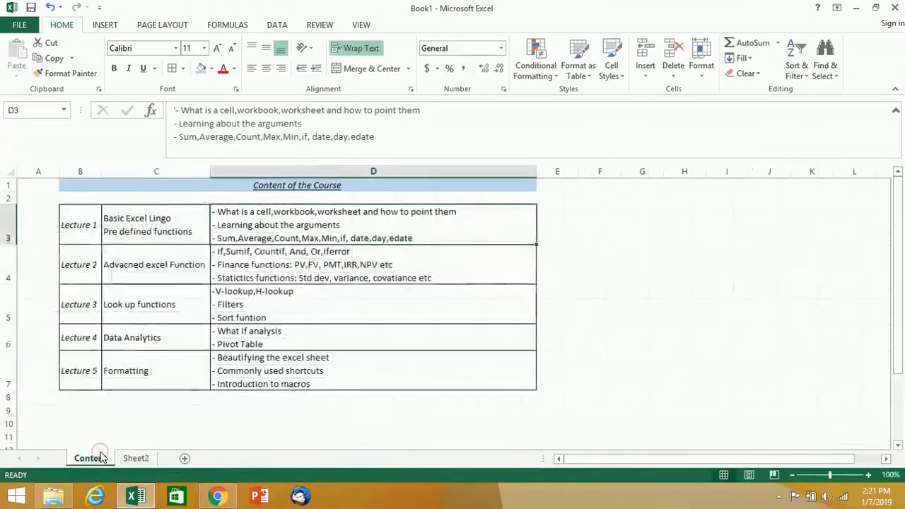
left_click(135, 458)
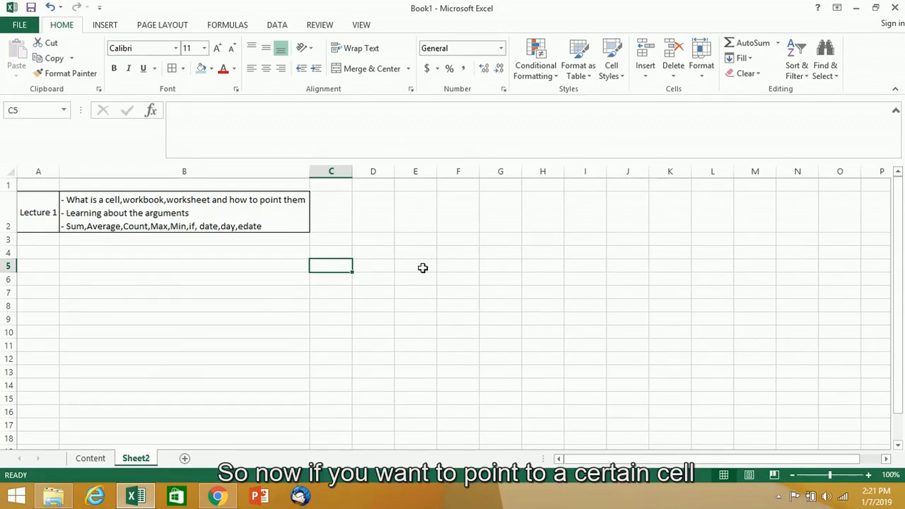
Enter the formula =B2 in cell B6 to point to the lecture topics cell
key("Down")
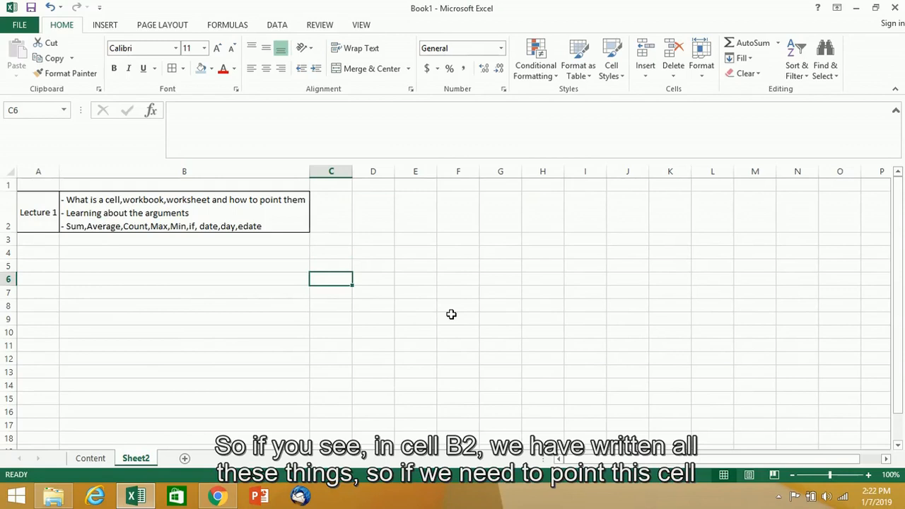
left_click(184, 200)
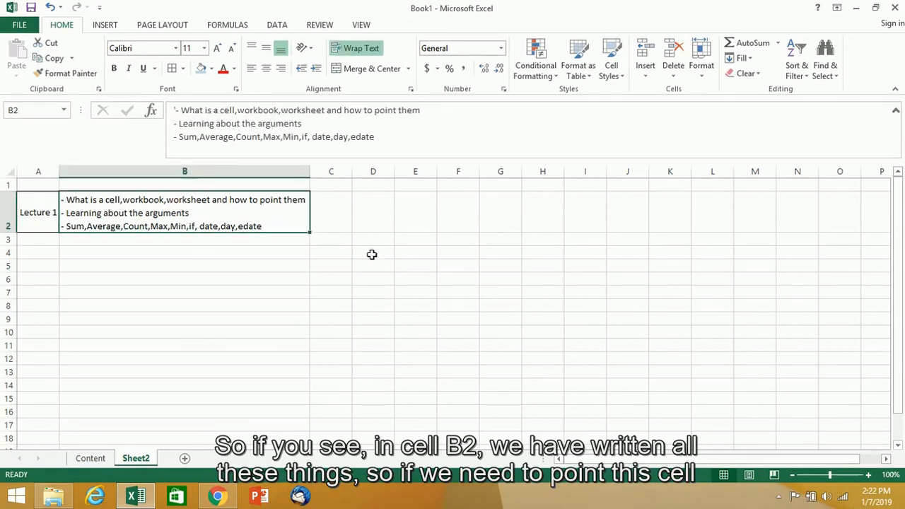
left_click(150, 283)
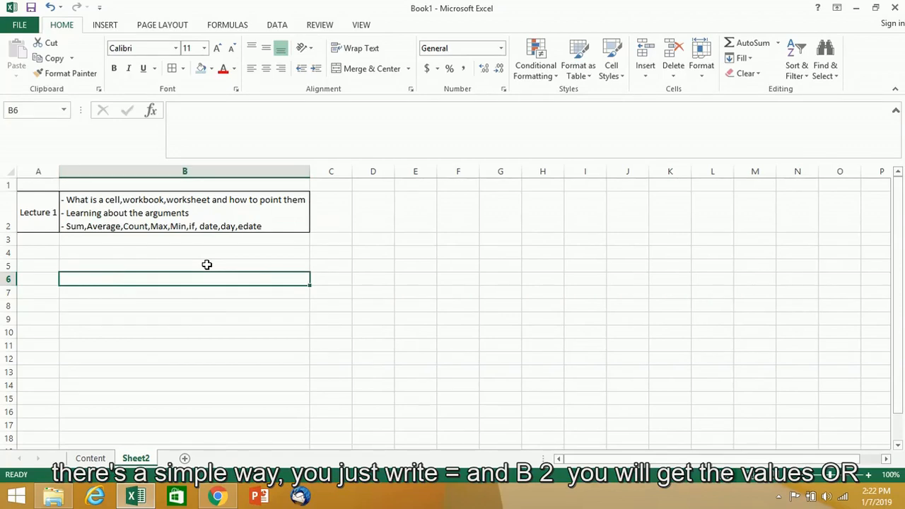
type("=")
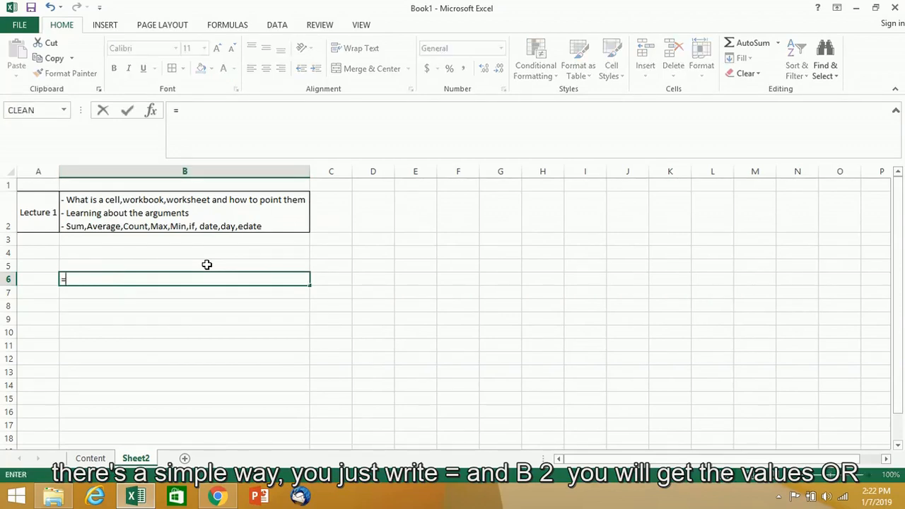
type("B2")
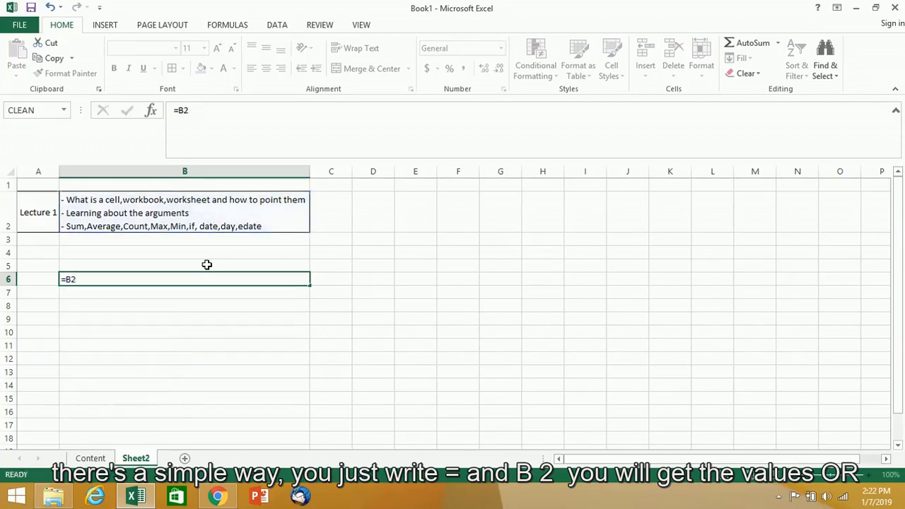
key("Return")
left_click(208, 274)
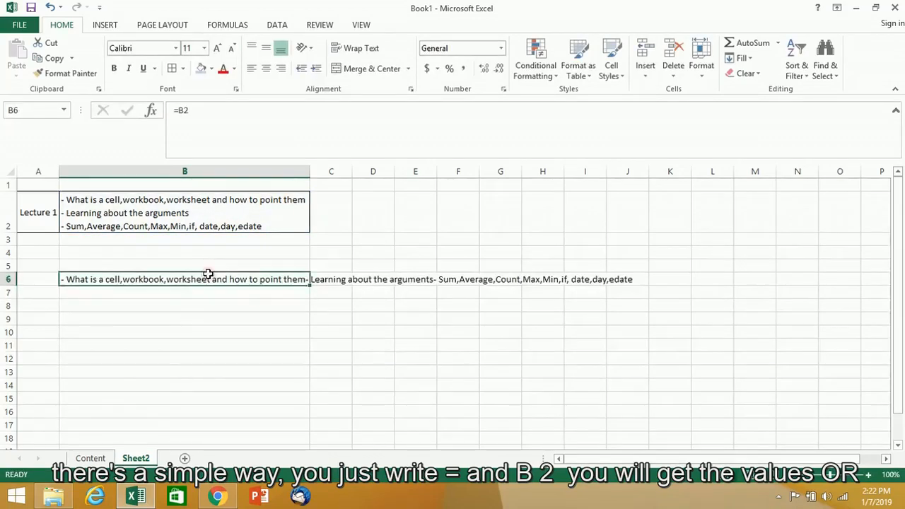
Clear cell B6 and rebuild its =B2 formula by picking the lecture topics cell as the reference
key("Delete")
type("=")
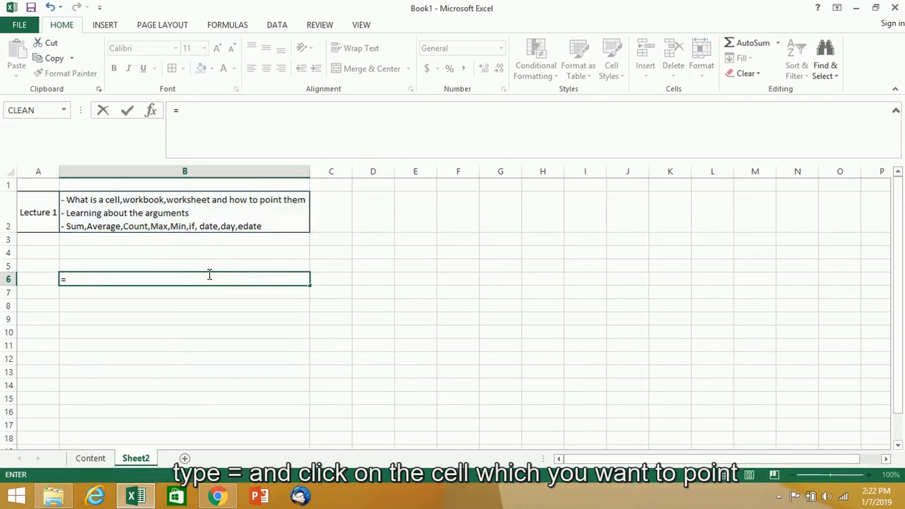
left_click(151, 218)
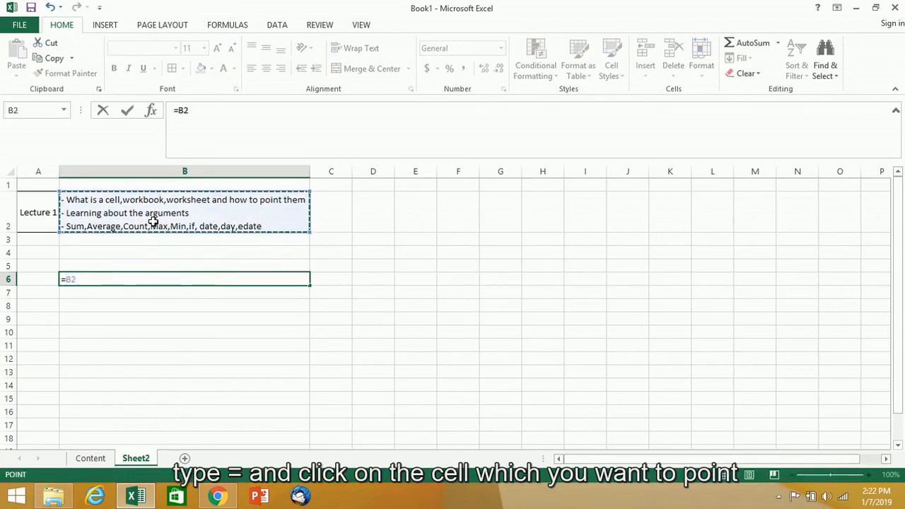
key("Return")
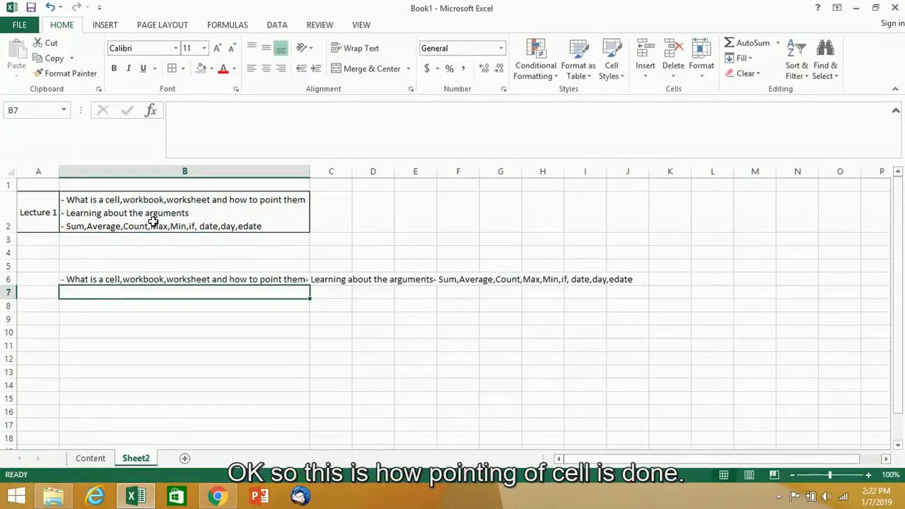
key("Up")
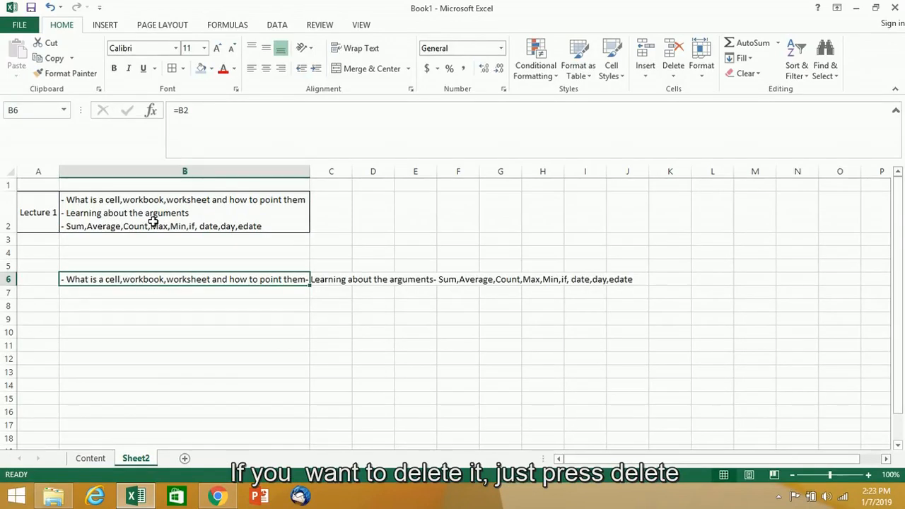
Replace the formula in cell B6 with a reference to cell B3 on the Content sheet, =Content!B3
key("Delete")
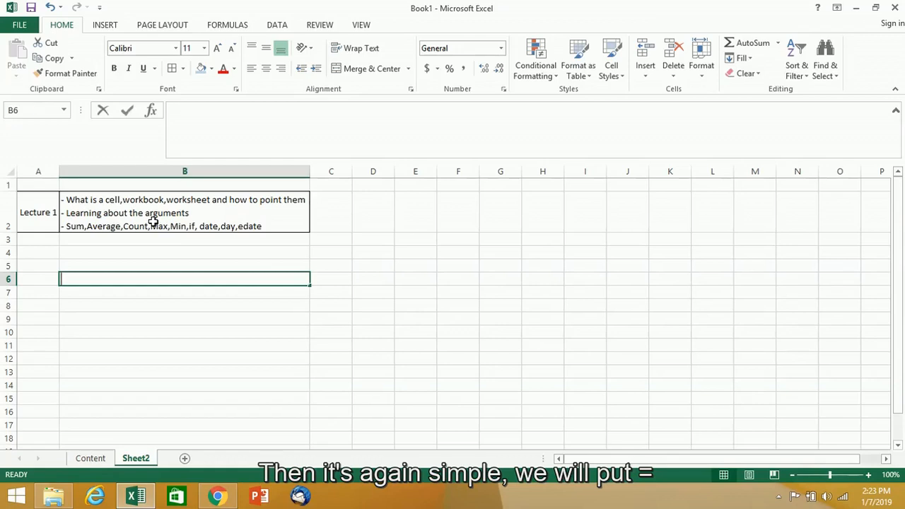
type("=")
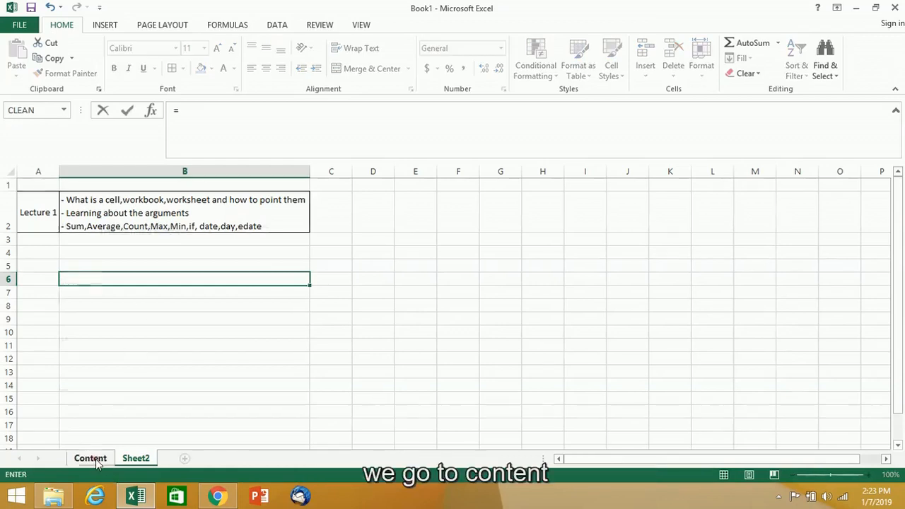
left_click(95, 459)
left_click(74, 222)
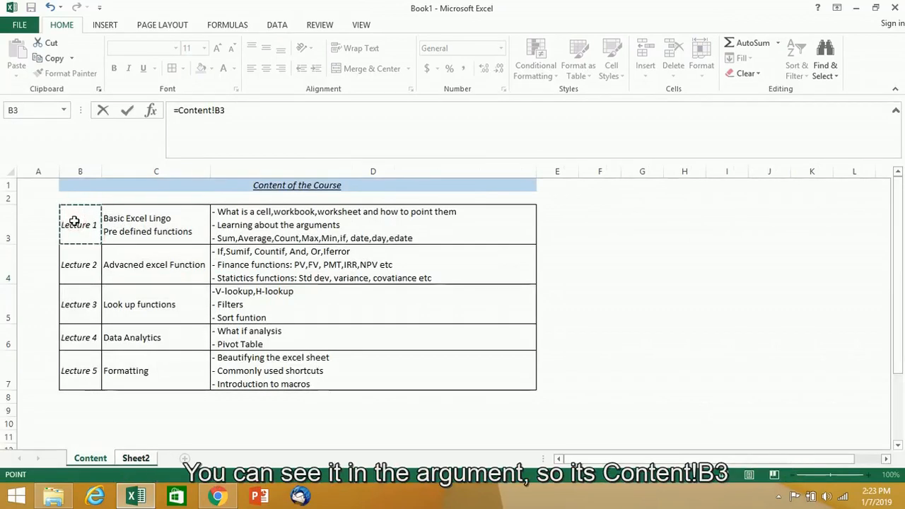
left_click_drag(174, 111, 228, 110)
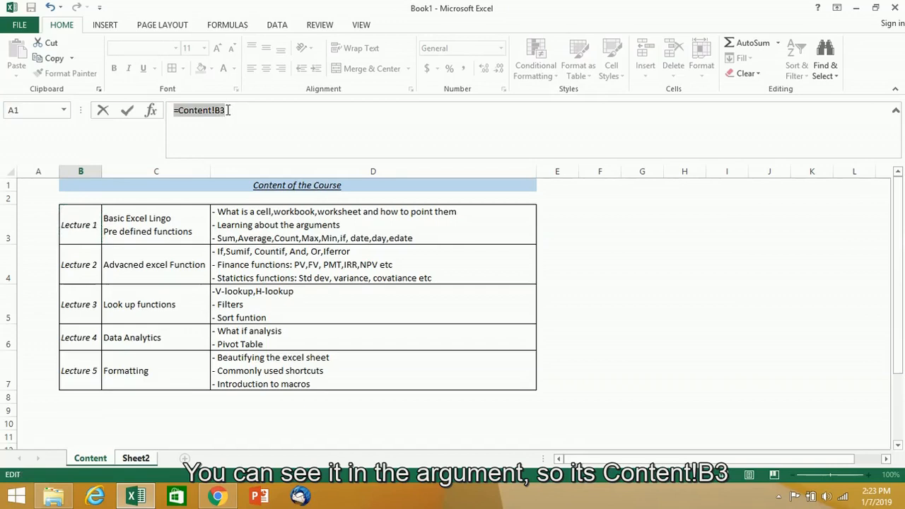
key("Return")
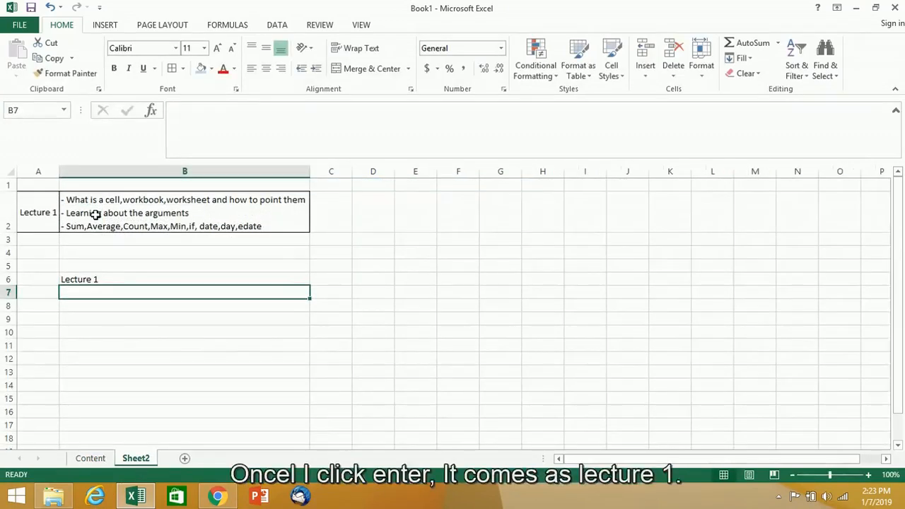
Compare source cell B3 on the Content sheet with the linked cell B6 on Sheet2
left_click(82, 456)
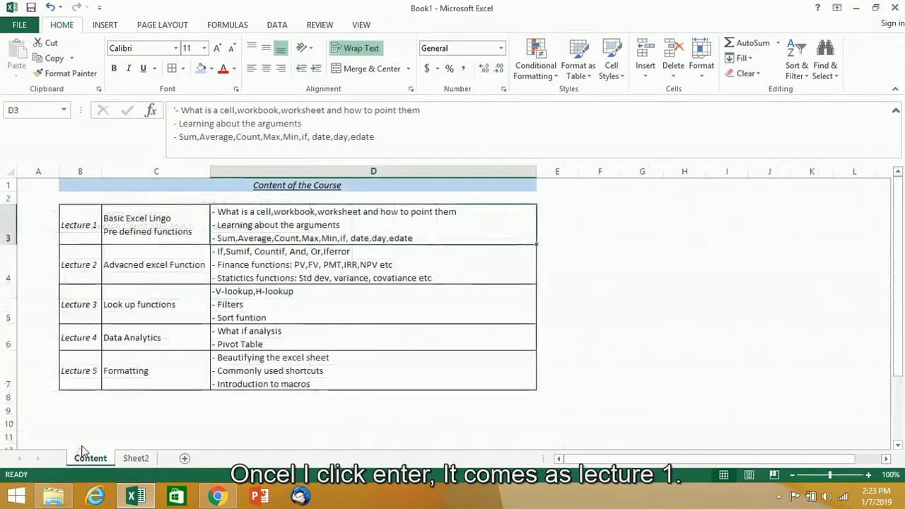
left_click(81, 224)
left_click(136, 458)
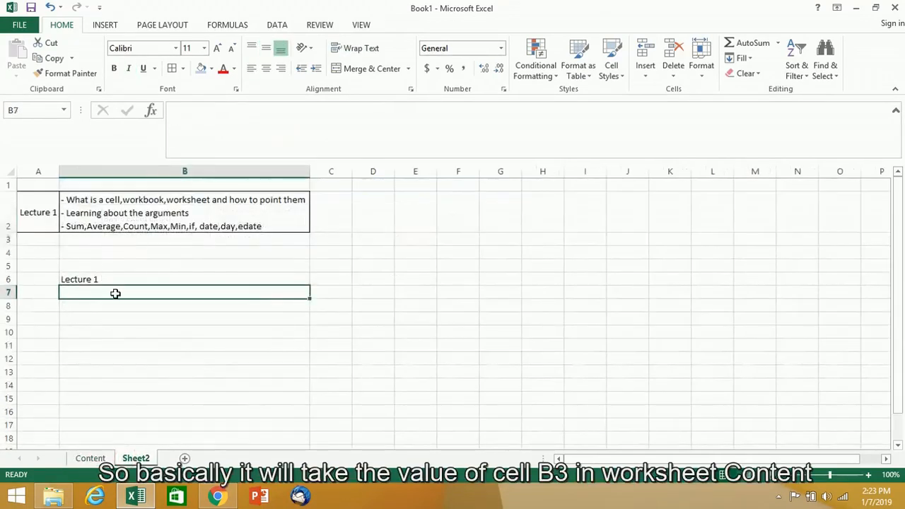
left_click(91, 458)
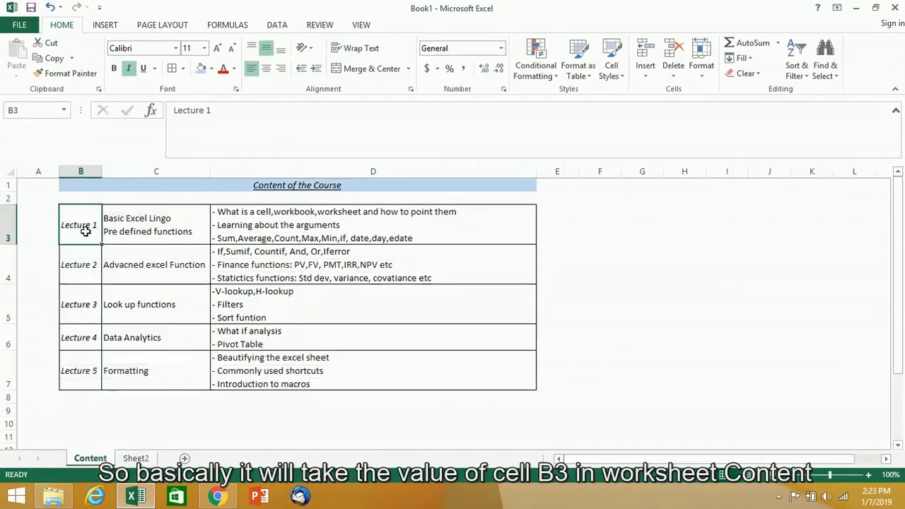
left_click(135, 458)
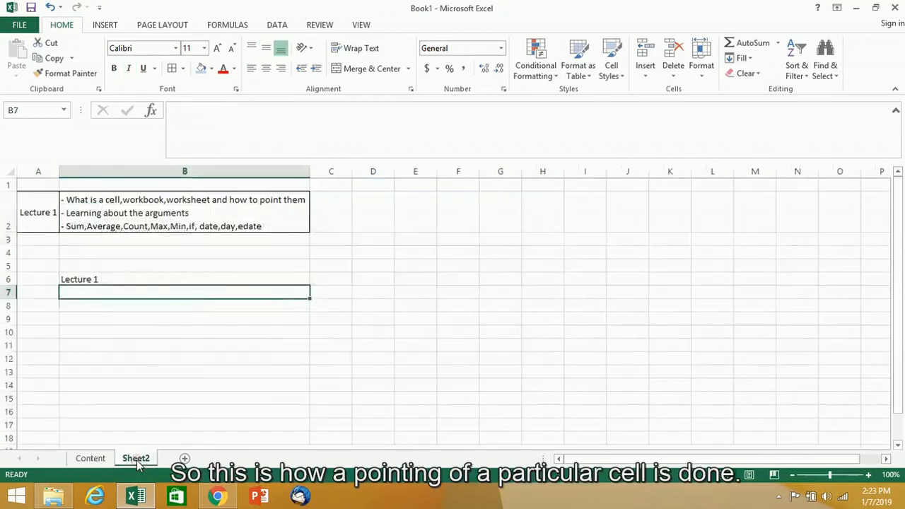
Clear the cross-sheet reference from cell B6 on Sheet2
left_click(137, 460)
key("Up")
key("BackSpace")
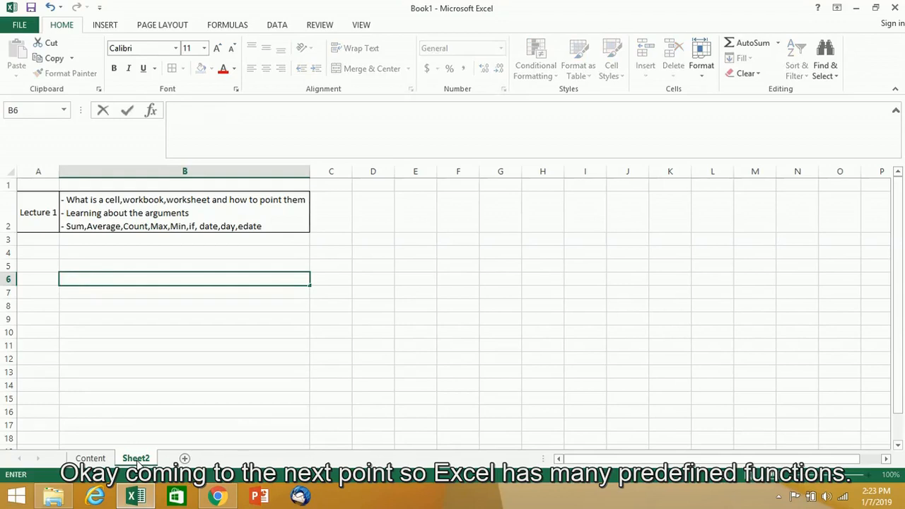
key("Return")
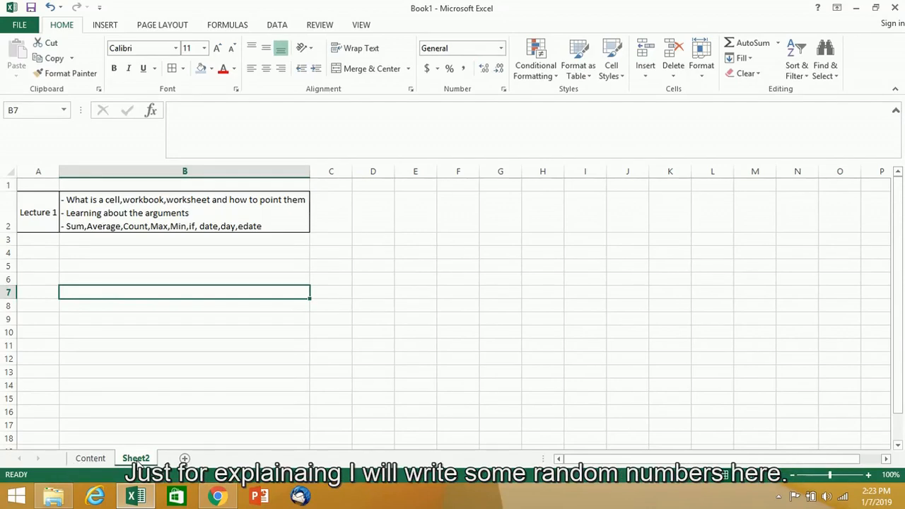
Enter the sample numbers 1, 2, 3, 14 and 2 down cells D4 to D8 on Sheet2
key("Up")
key("Up")
key("Up")
key("Right")
key("Up")
key("Left")
key("Up")
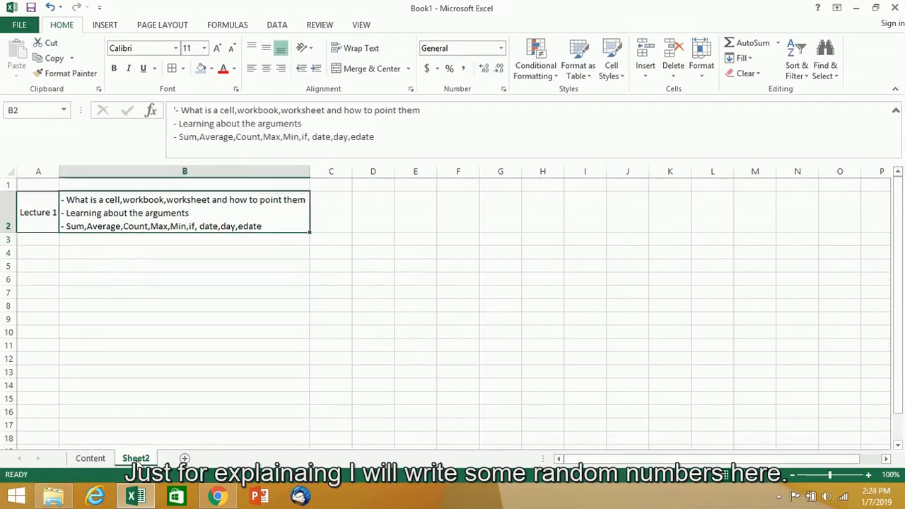
key("Down")
key("Down")
key("Right")
key("Right")
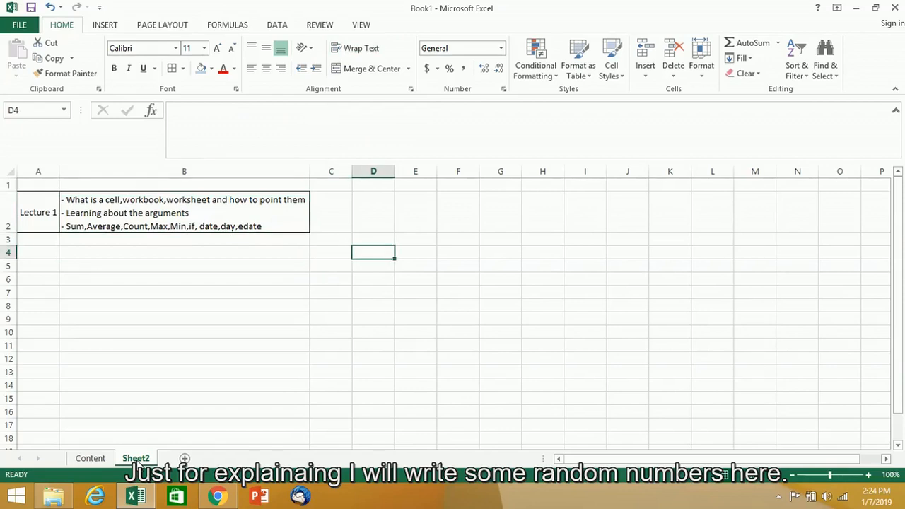
type("1")
key("Return")
type("2")
key("Return")
type("3")
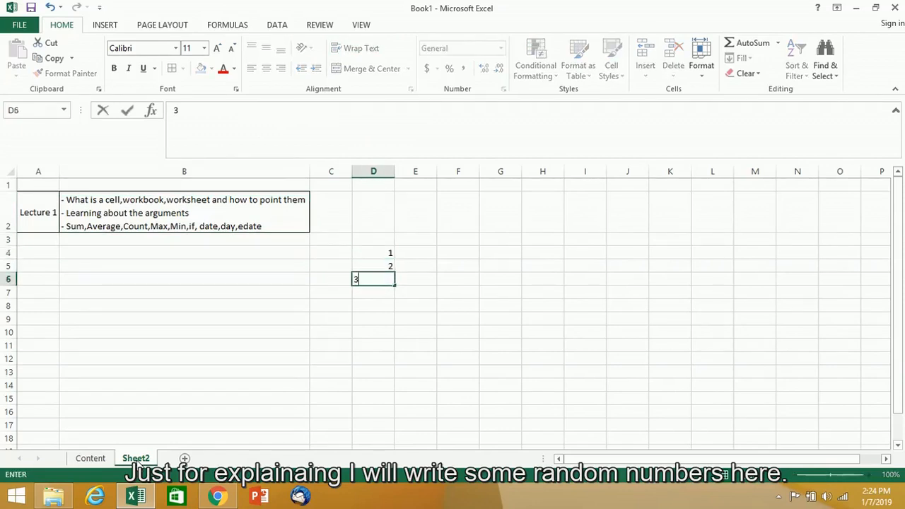
key("Return")
type("14")
key("Return")
type("2")
key("Return")
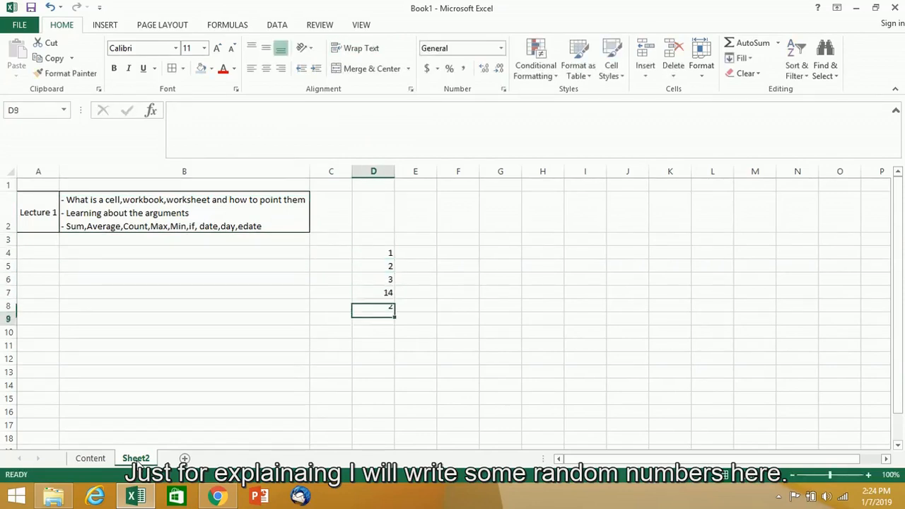
Add up the five numbers in cell D10 by listing each cell separately, =SUM(D4,D5,D6,D7,D8)
key("Down")
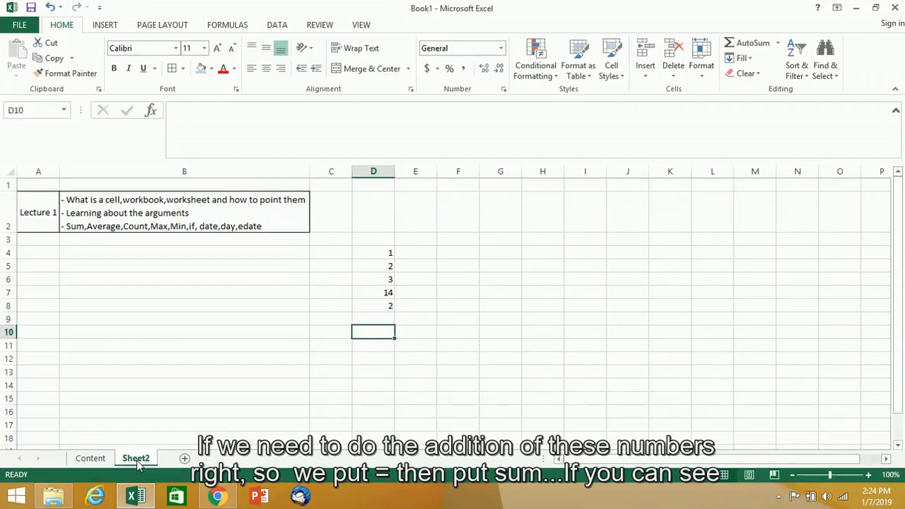
type("=s")
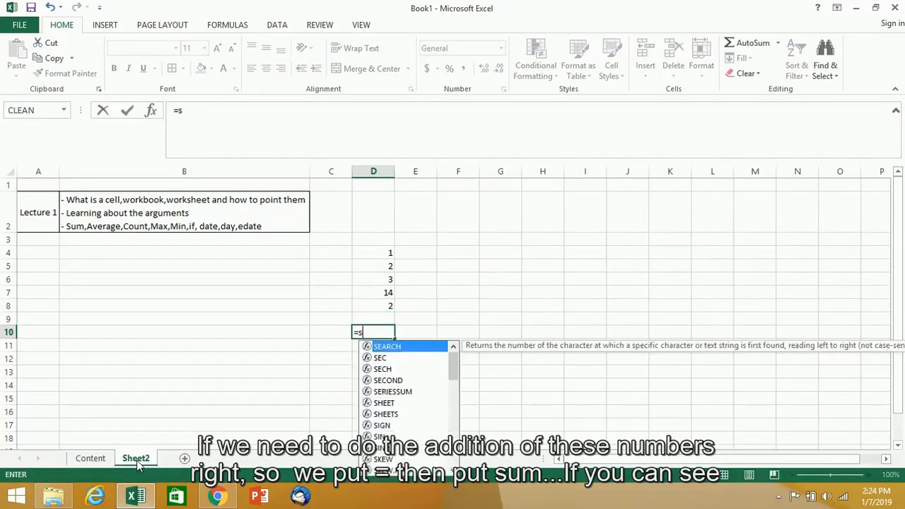
type("um")
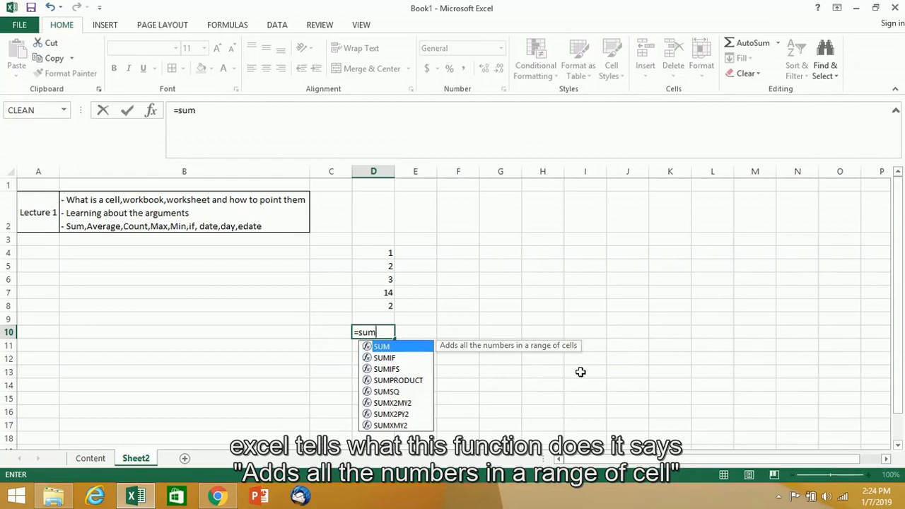
key("Tab")
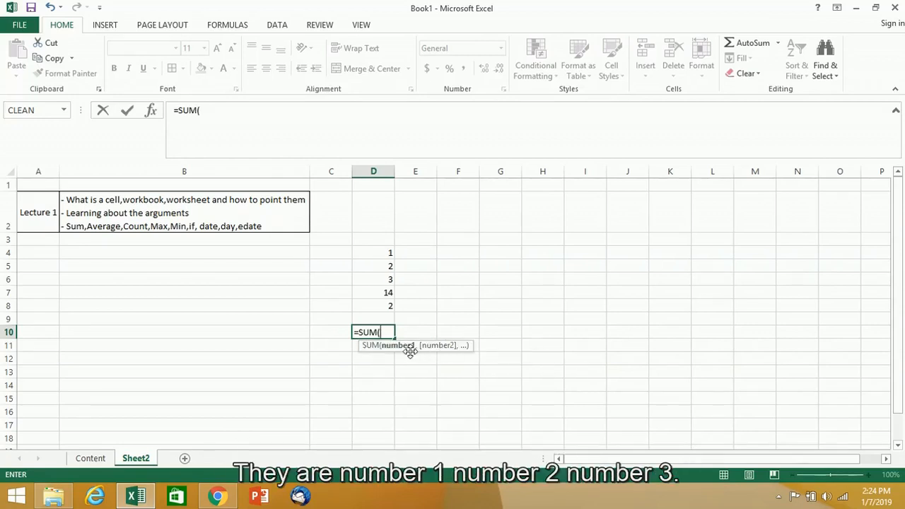
left_click(387, 255)
type(",")
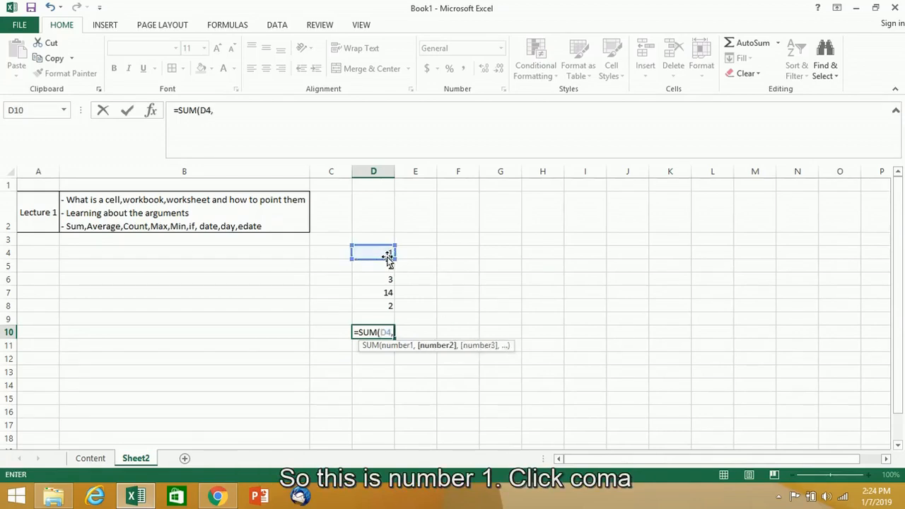
left_click(383, 264)
type(",")
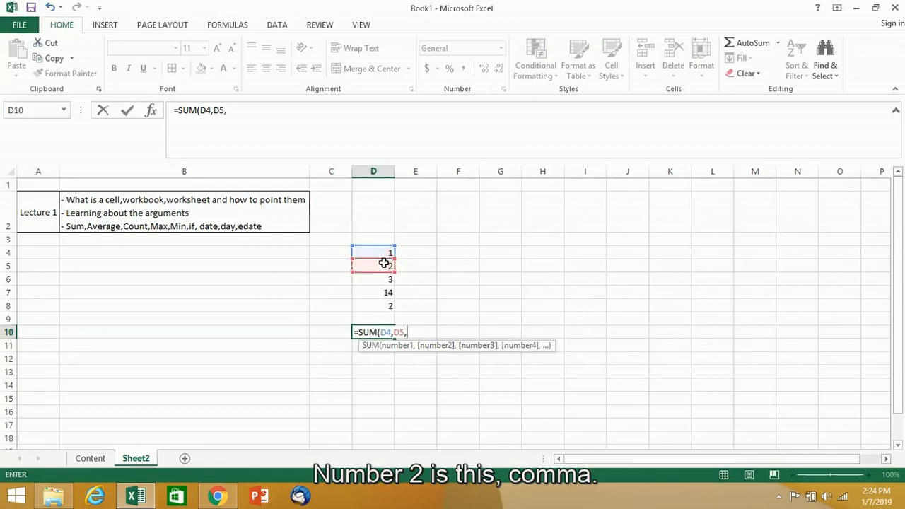
left_click(384, 278)
type(",")
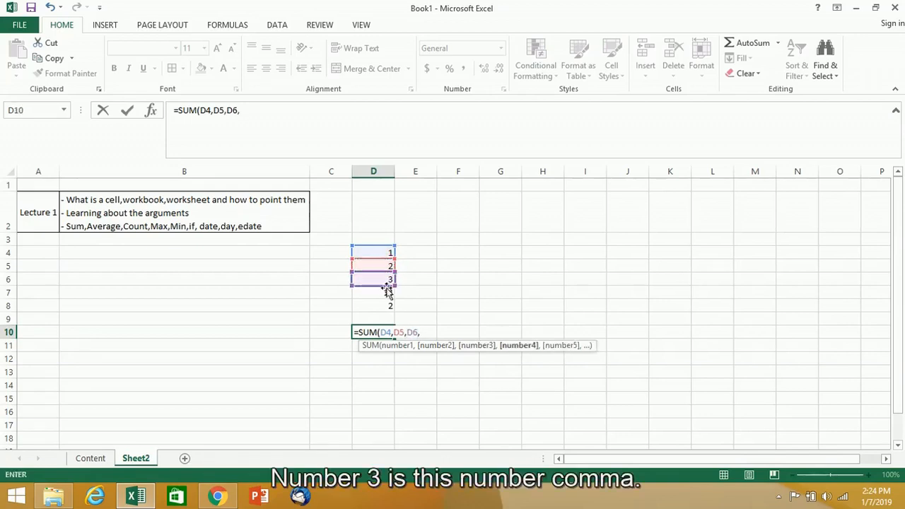
left_click(387, 292)
type(",")
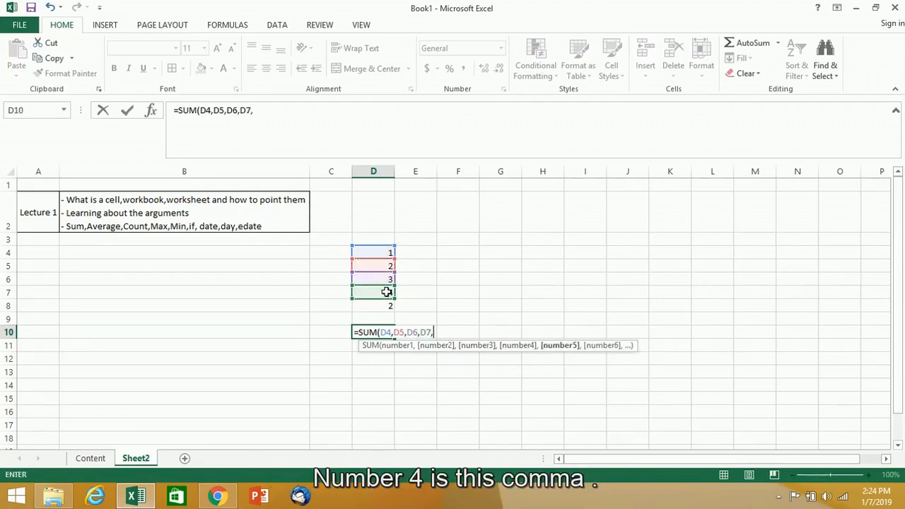
left_click(386, 303)
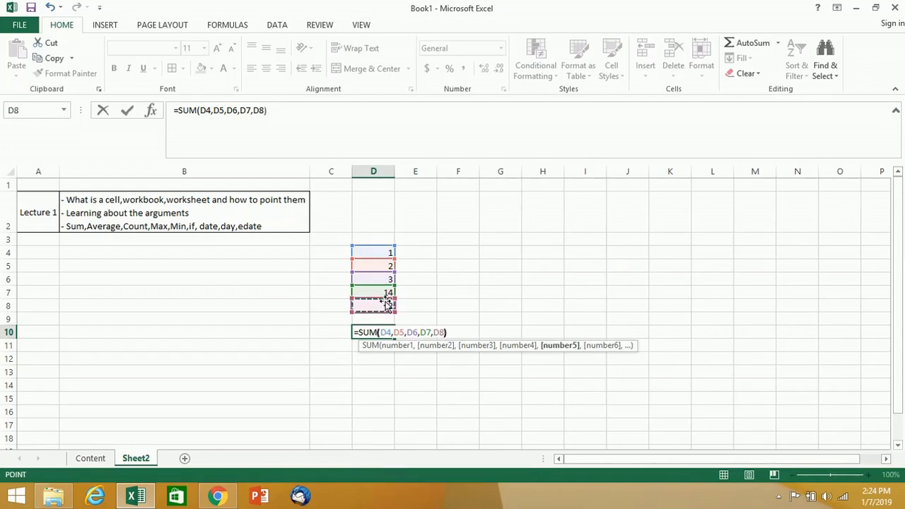
type(")")
key("Return")
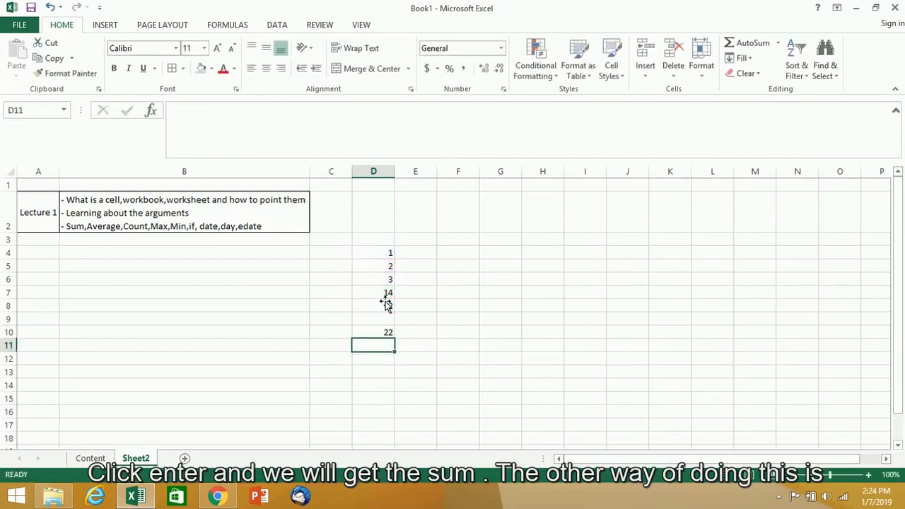
Replace the formula in cell D10 with a sum over the whole range, =SUM(D4:D8)
key("Up")
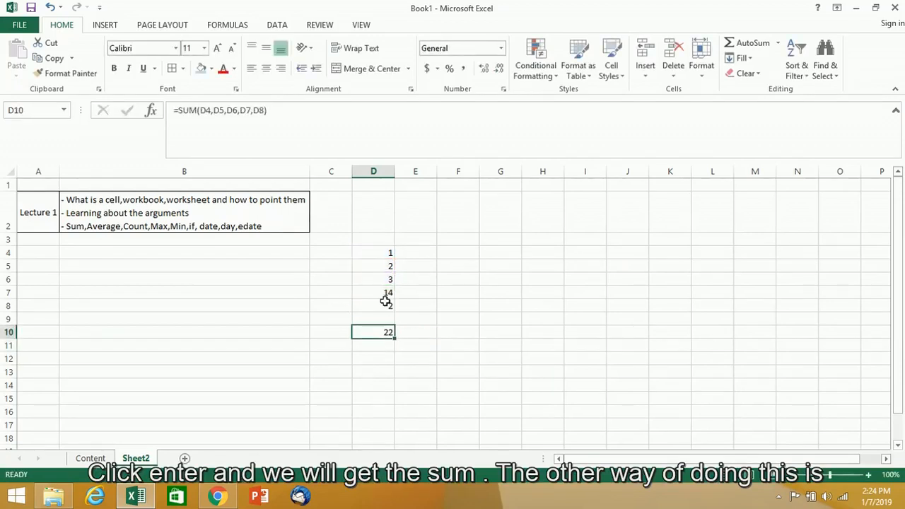
type("=")
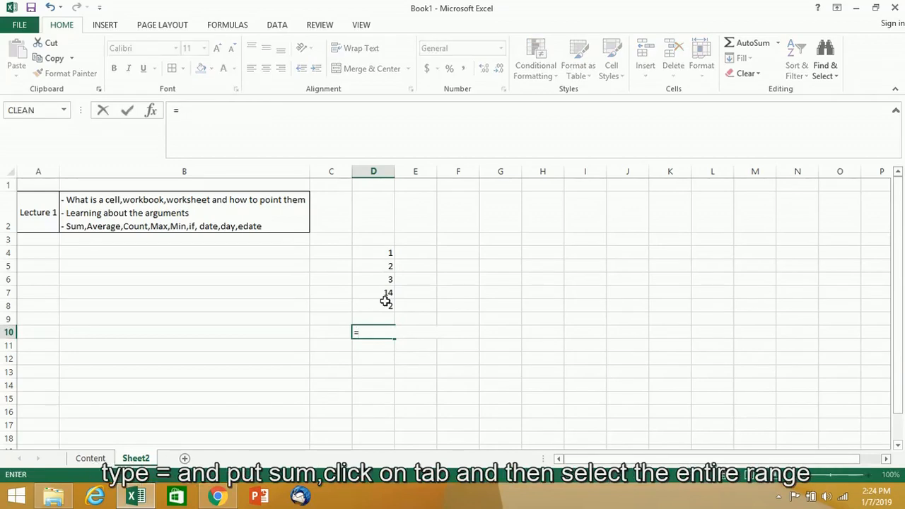
type("sum")
key("Tab")
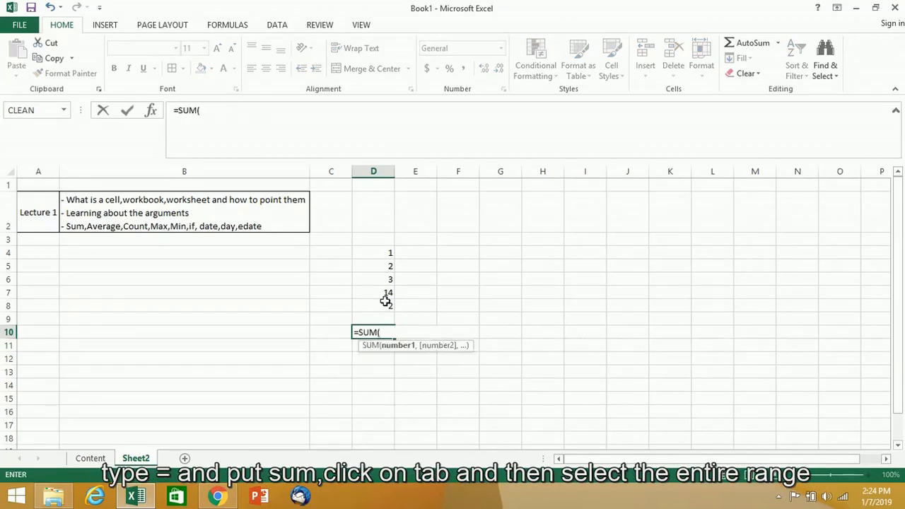
left_click_drag(384, 255, 380, 312)
key("Return")
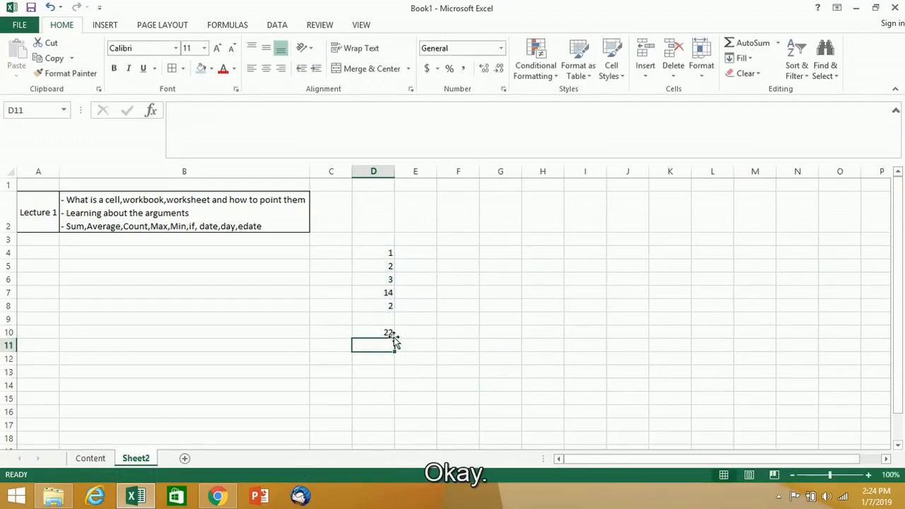
Enter the shortcut note alt+ in cell E10, beside the total
left_click(407, 332)
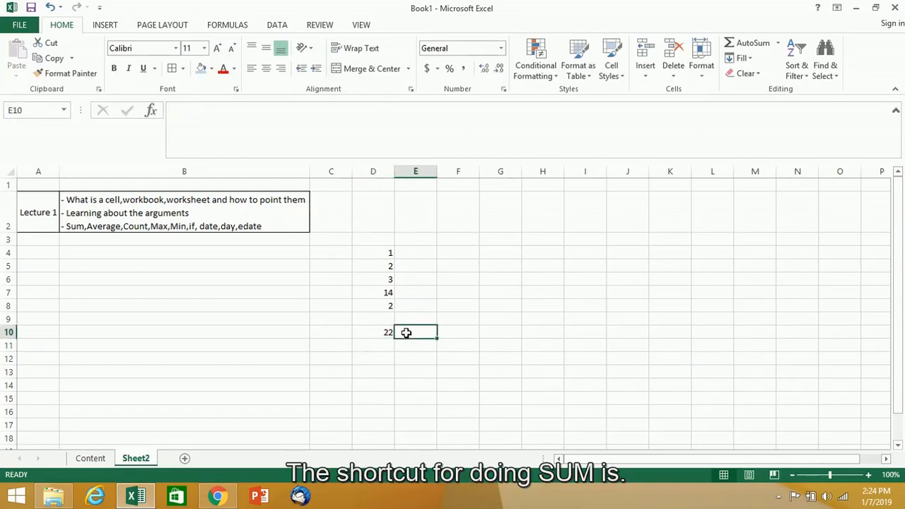
type("alt")
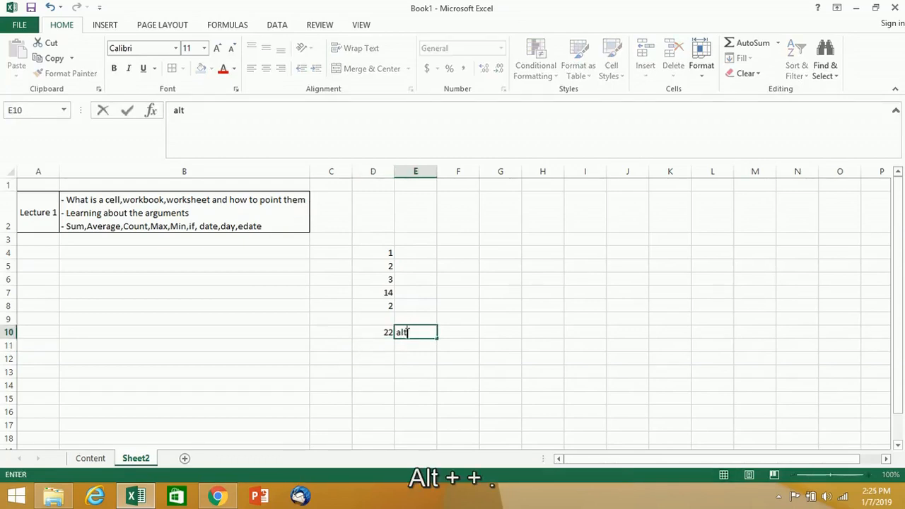
type("+")
left_click(391, 333)
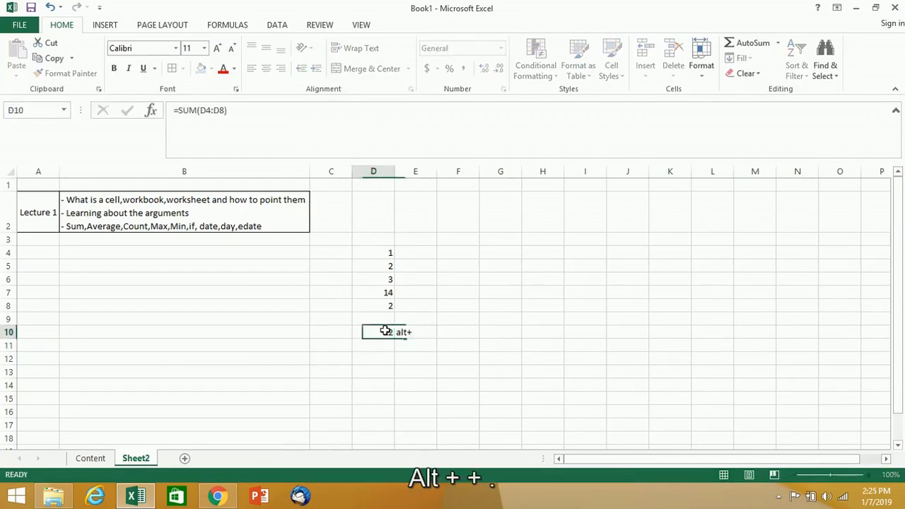
Clear the formula in cell D10 and replace it with an AutoSum of the cells above, =SUM(D4:D9)
type("=")
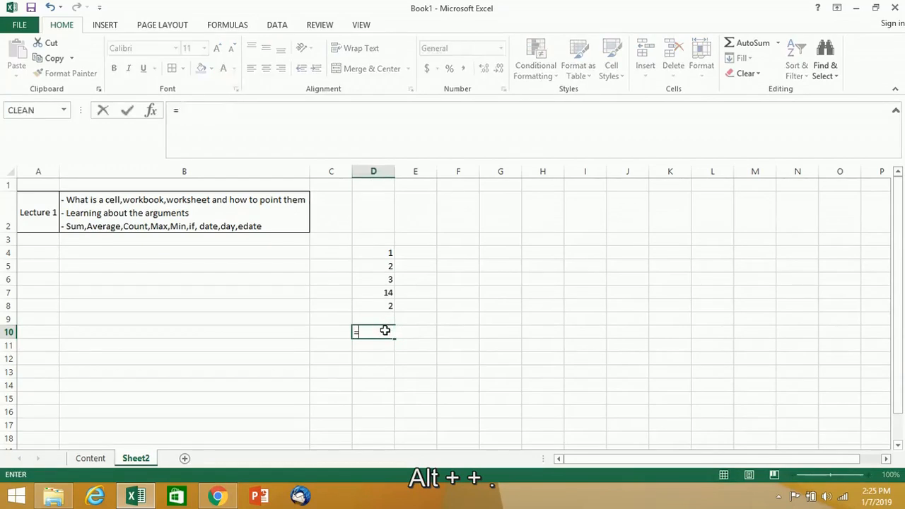
key("Escape")
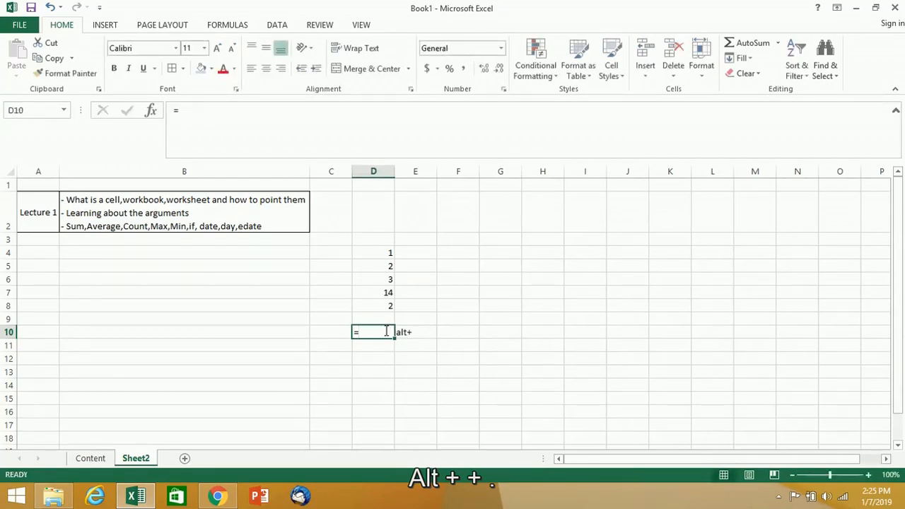
key("BackSpace")
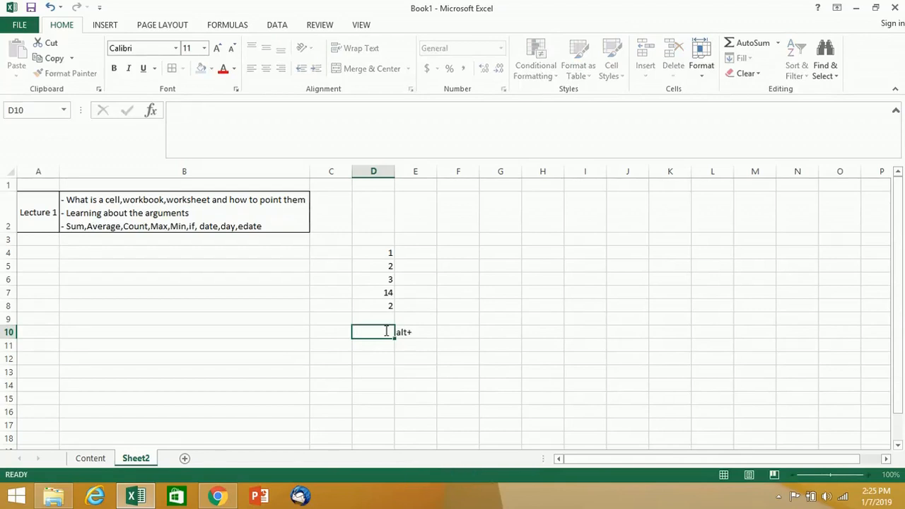
key("Return")
left_click(384, 331)
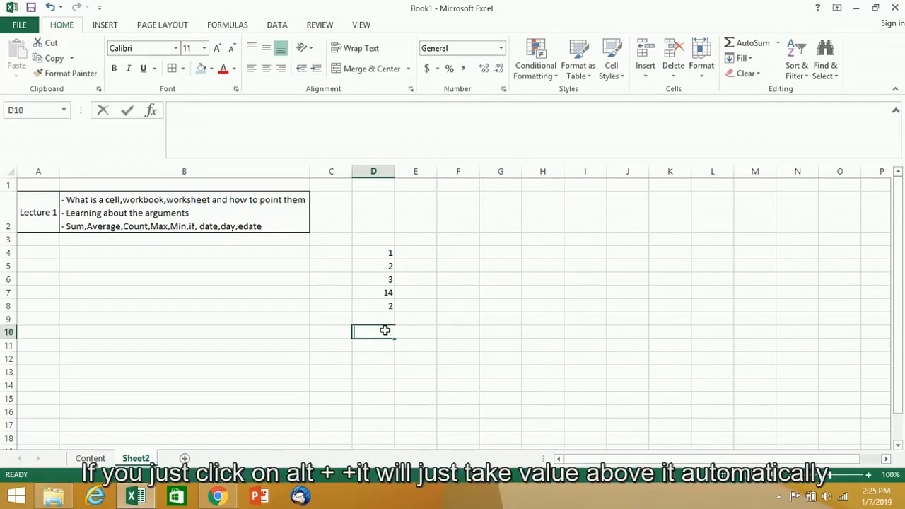
key("alt+equal")
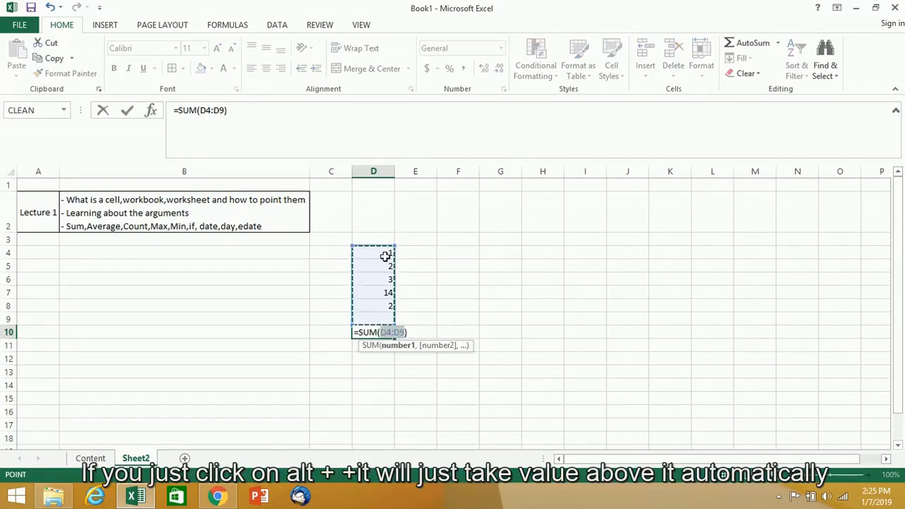
key("Return")
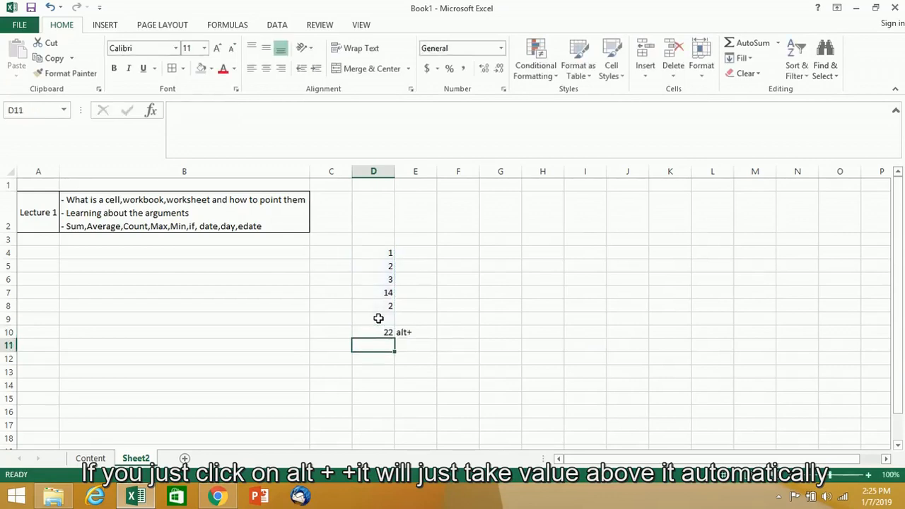
Enter the labels Sum in cell C10 and Average in cell C11
left_click(386, 330)
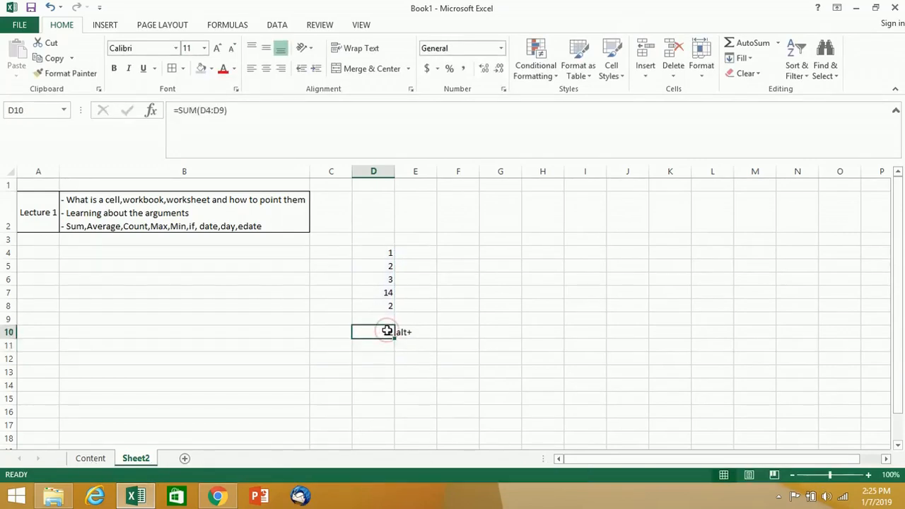
key("Left")
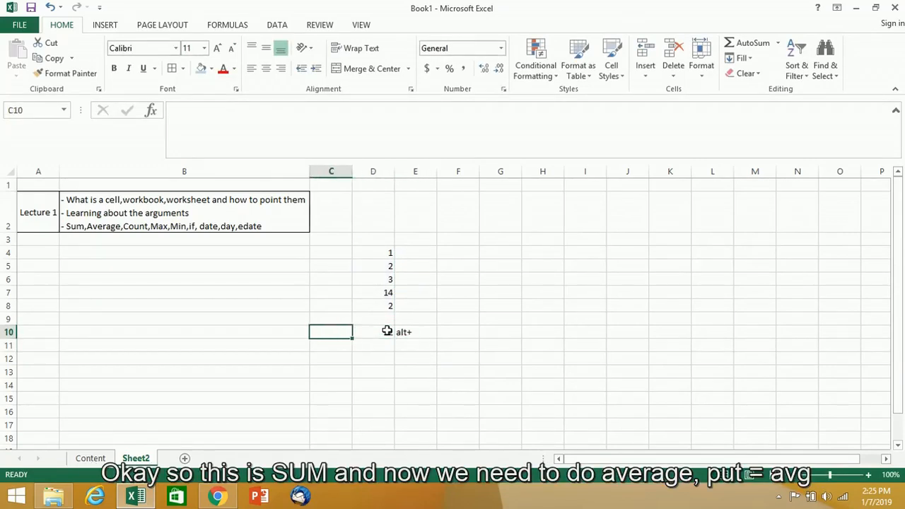
type("Sum")
key("Return")
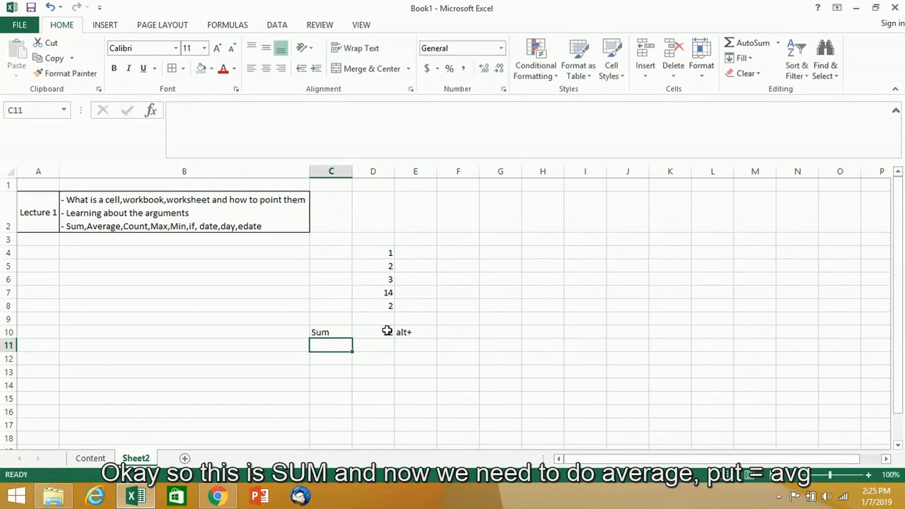
type("Average")
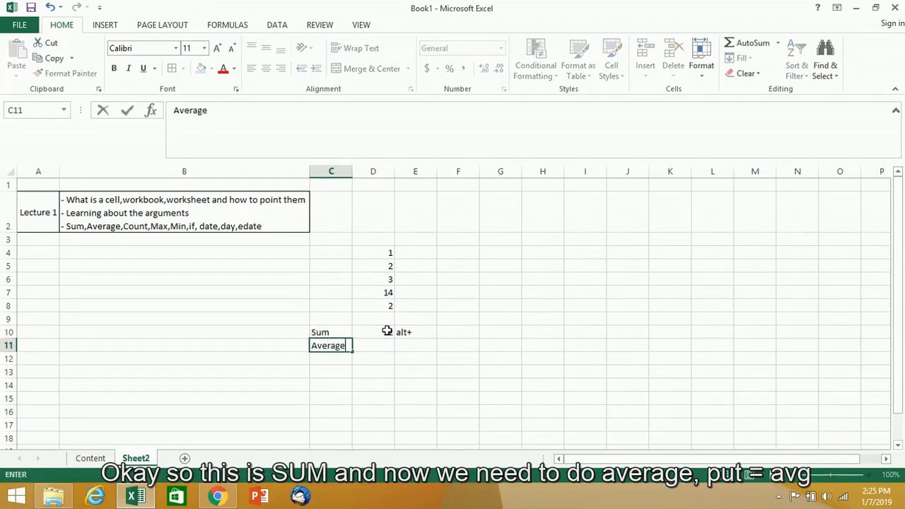
key("Tab")
Calculate the average of the sample numbers in cell D11 with =AVERAGE(D4:D8)
type("=")
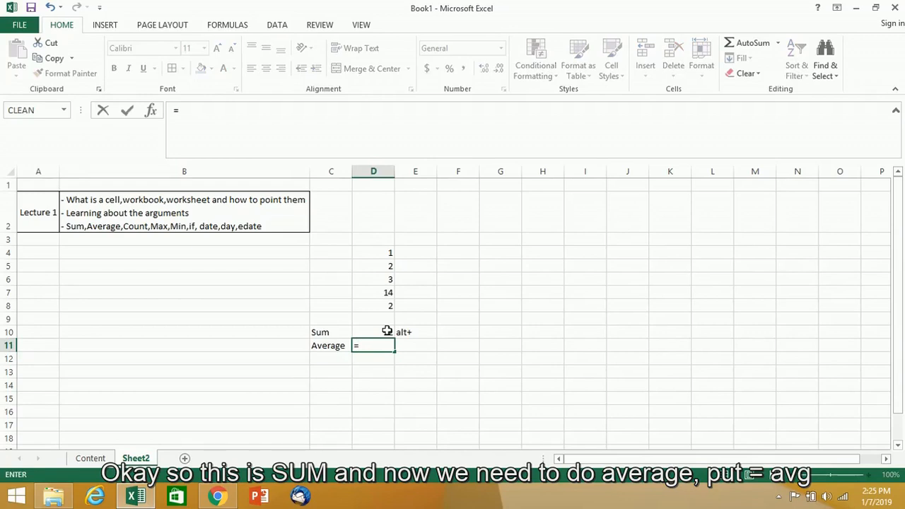
type("ave")
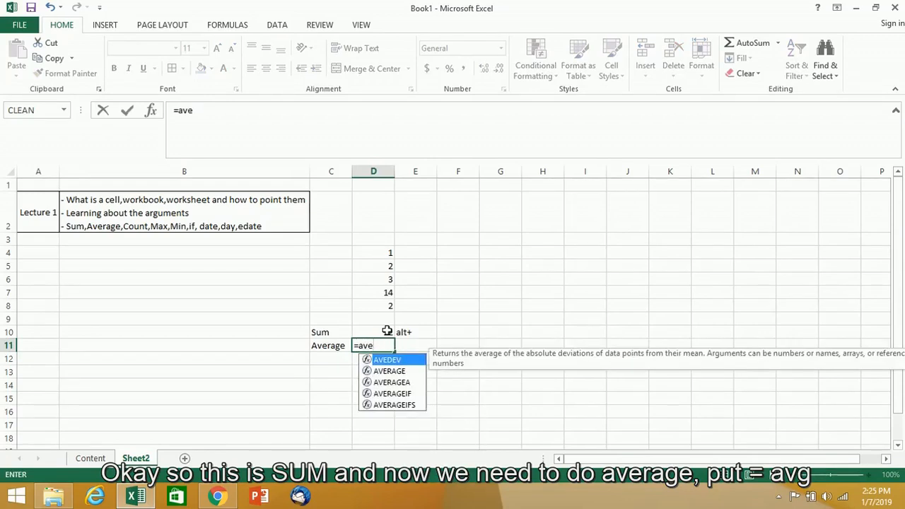
key("Down")
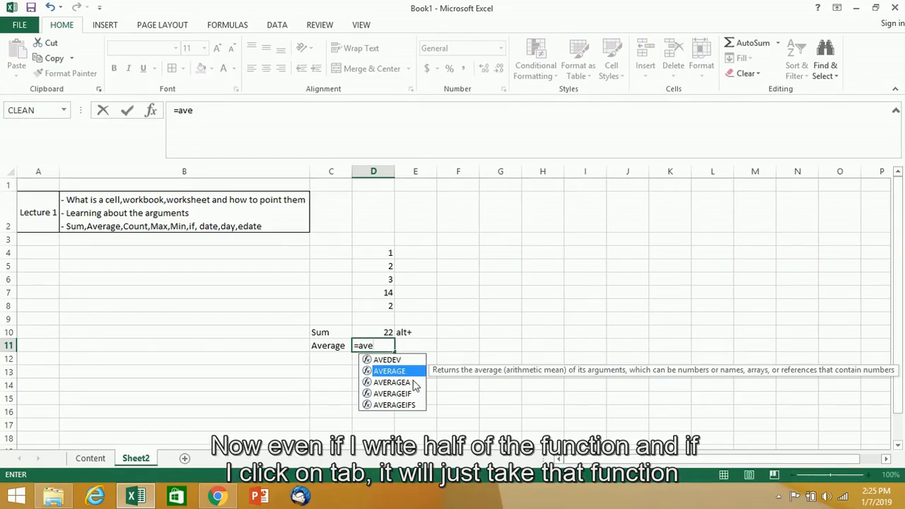
key("Tab")
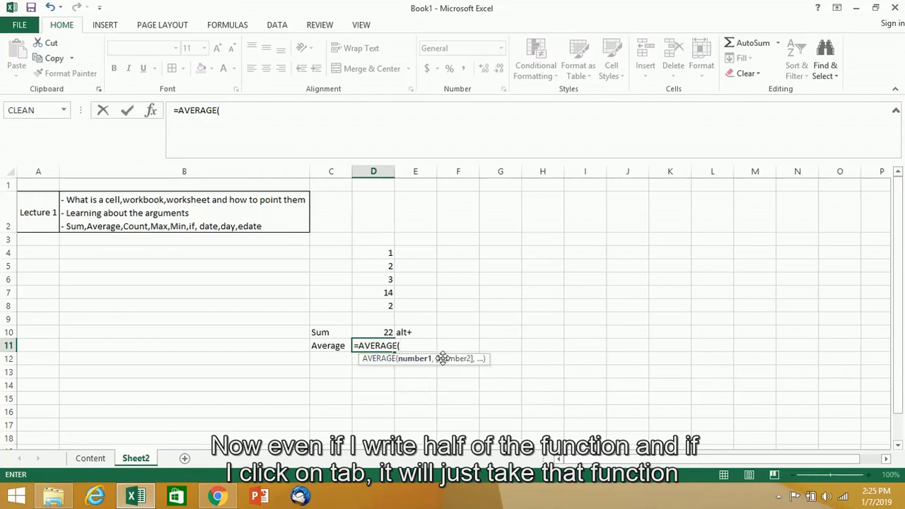
left_click_drag(383, 251, 384, 301)
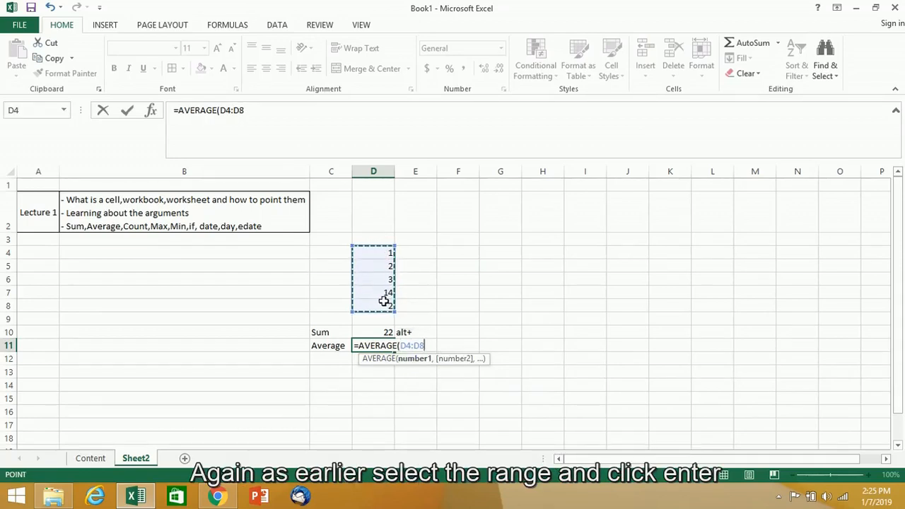
key("Return")
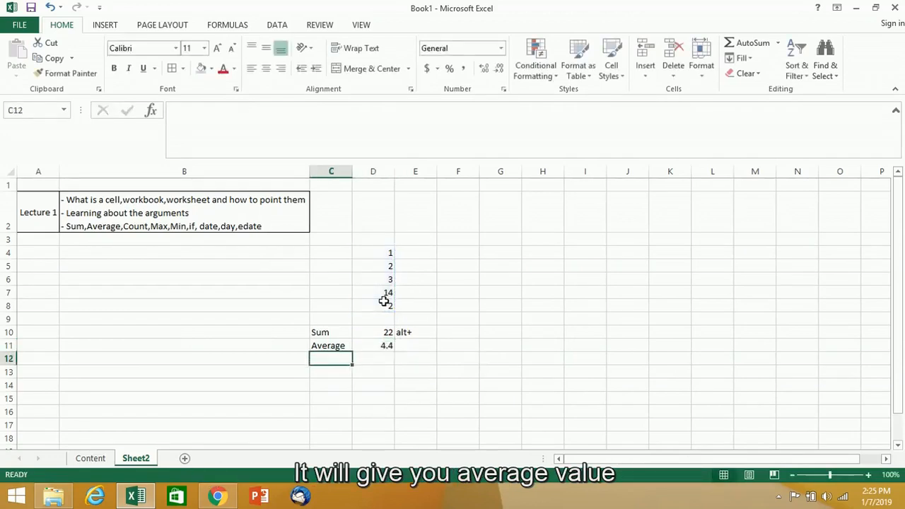
Label cell C12 Count and count the sample numbers in cell D12 with =COUNT(D4:D8)
type("Count")
key("Tab")
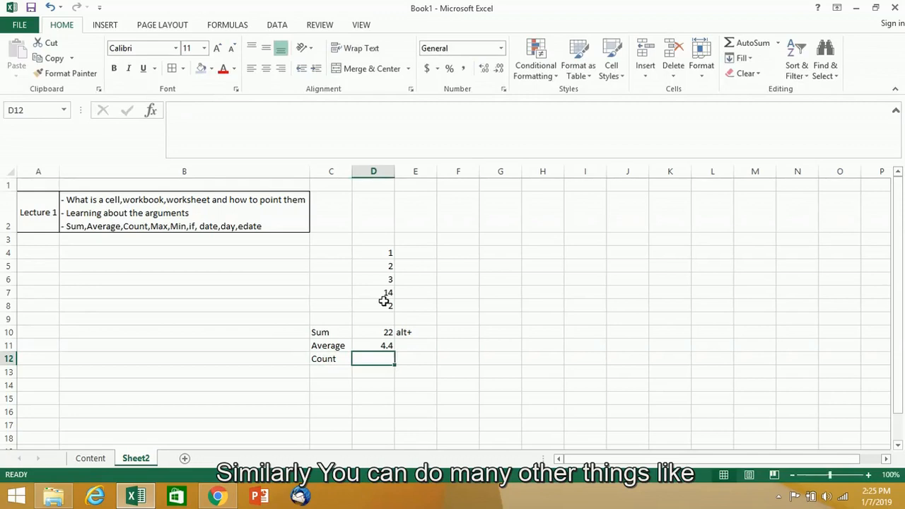
type("=count")
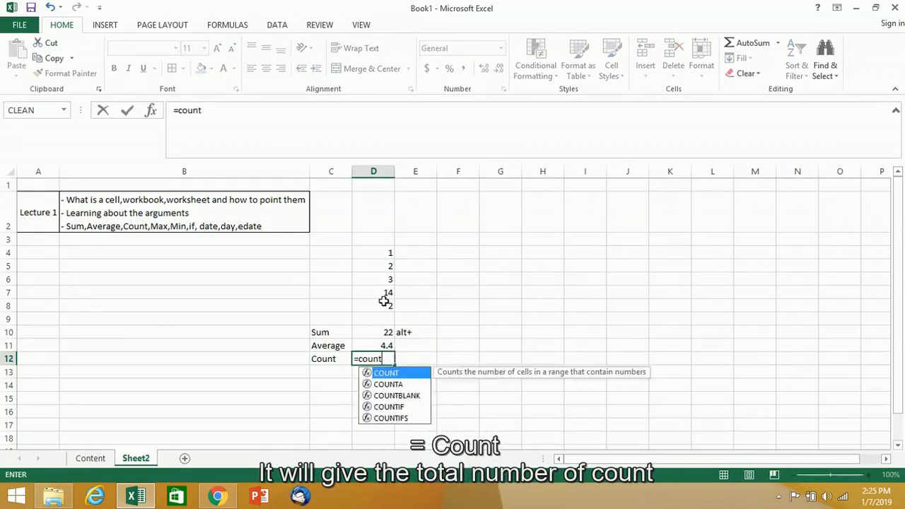
key("Tab")
type("111")
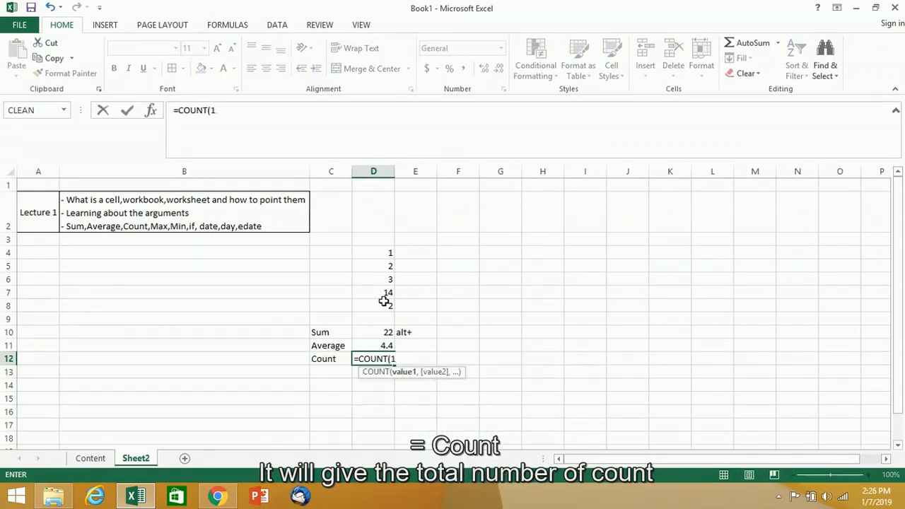
key("BackSpace")
key("BackSpace")
key("Tab")
key("Up")
key("Up")
key("Up")
key("Up")
key("ctrl+shift+Up")
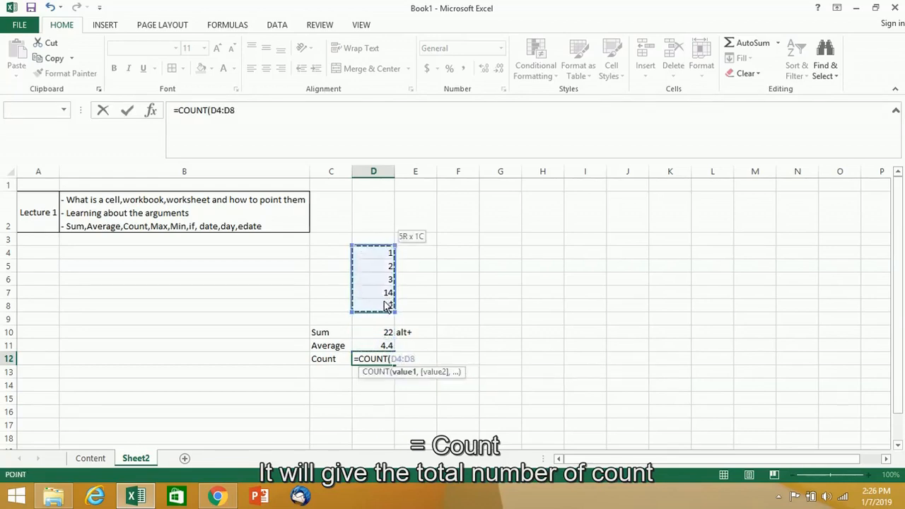
key("Return")
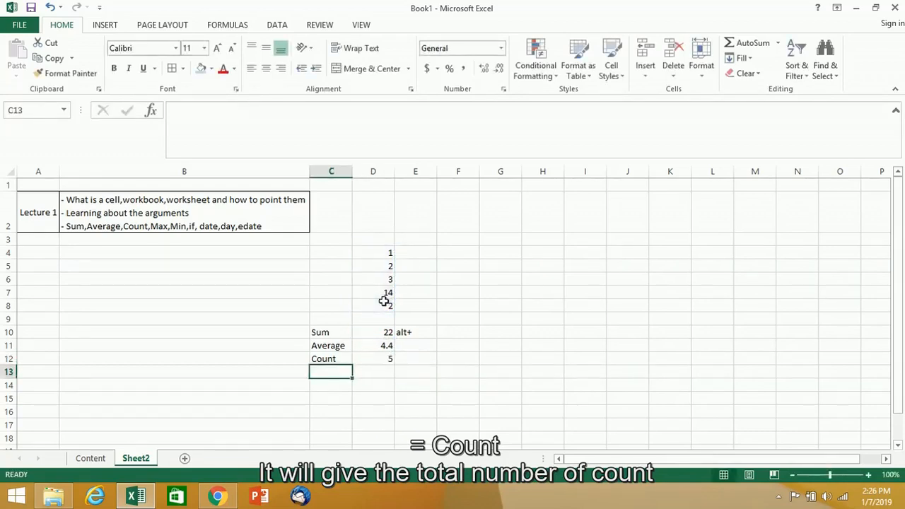
Enter the label Max in cell C13, below Count
key("Up")
key("Right")
key("Down")
key("Left")
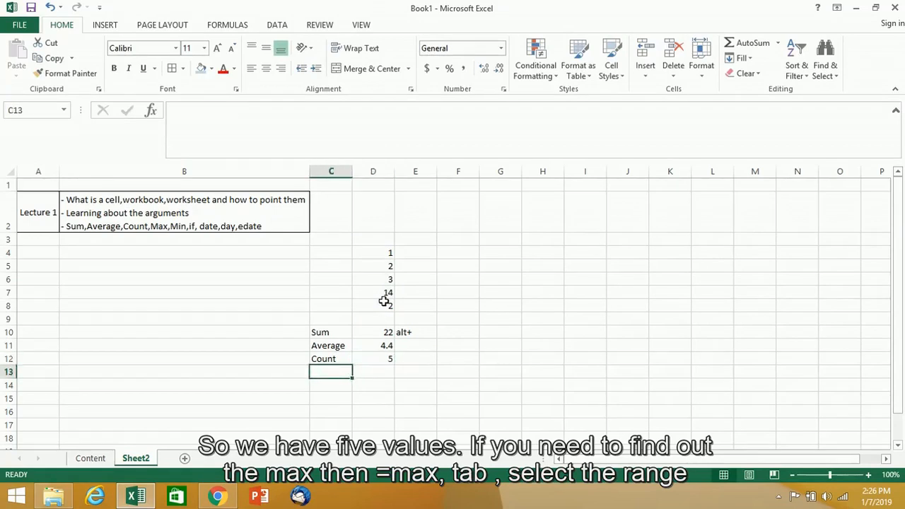
type("Max")
key("Tab")
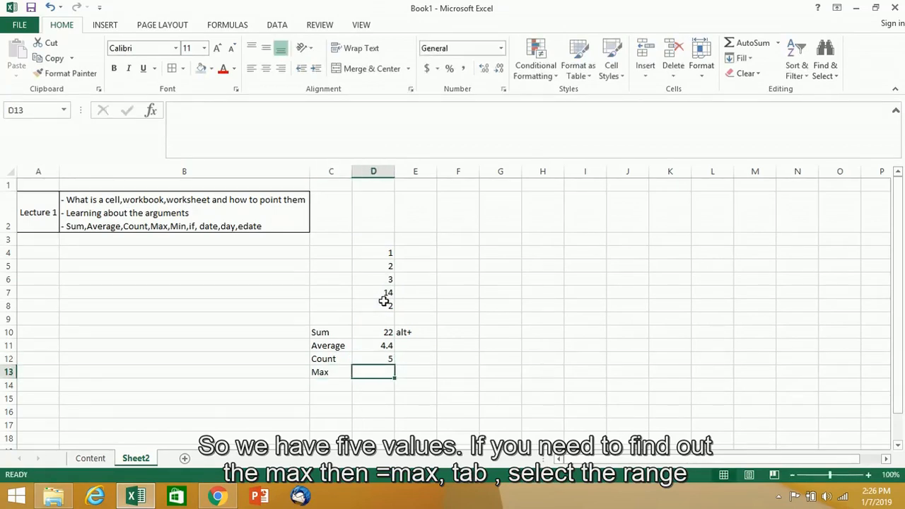
Find the largest of the sample numbers in cell D13 with =MAX(D4:D8)
type("=max")
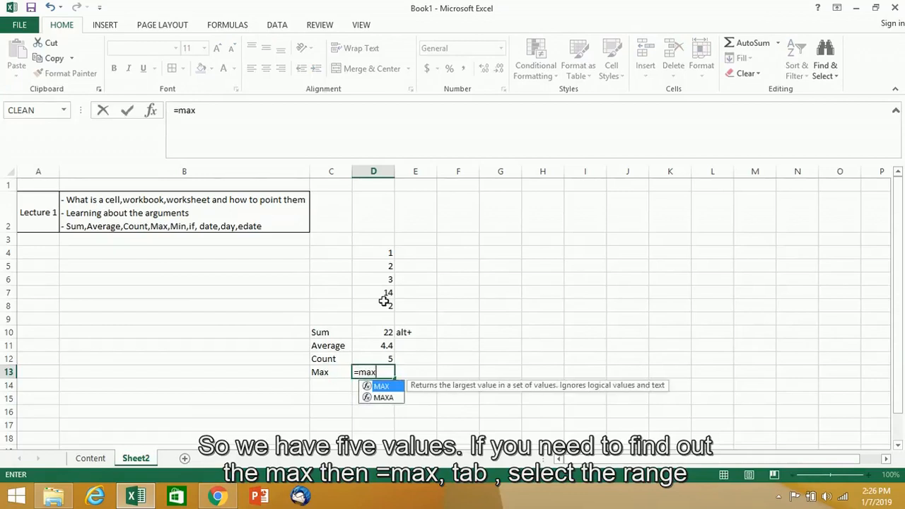
key("Tab")
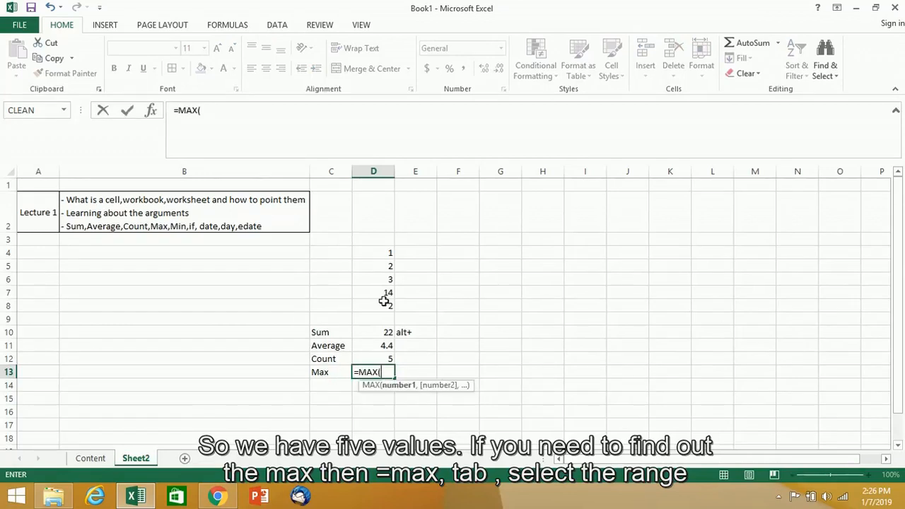
key("Up")
key("Up")
key("Up")
key("Up")
key("Up")
key("shift+Up")
key("shift+Up")
key("shift+Up")
key("shift+Up")
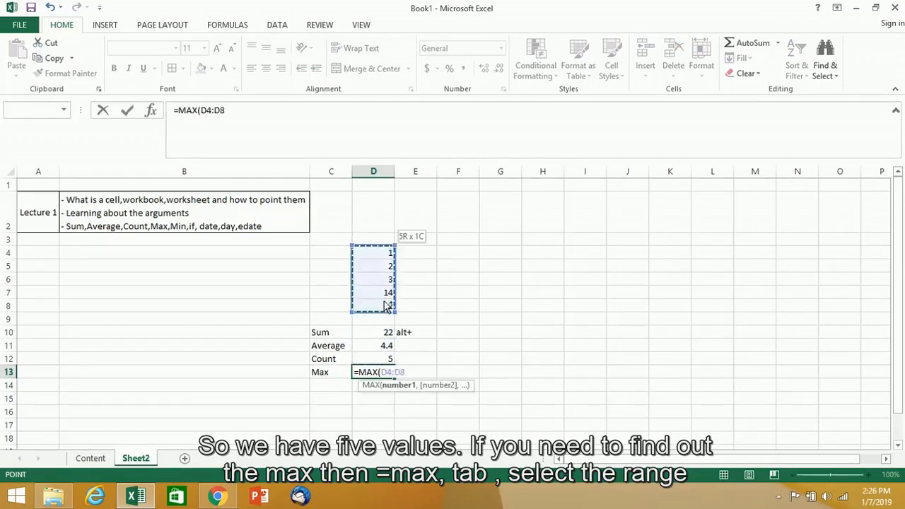
type(")")
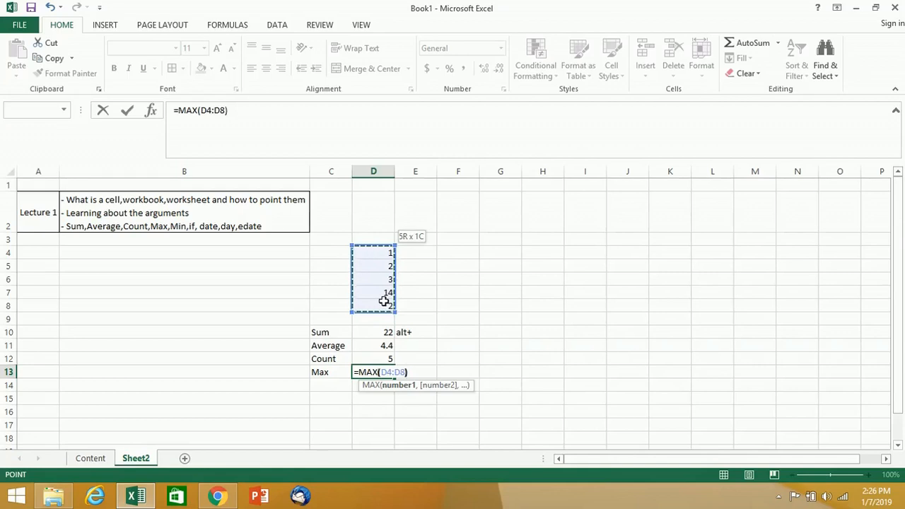
key("Return")
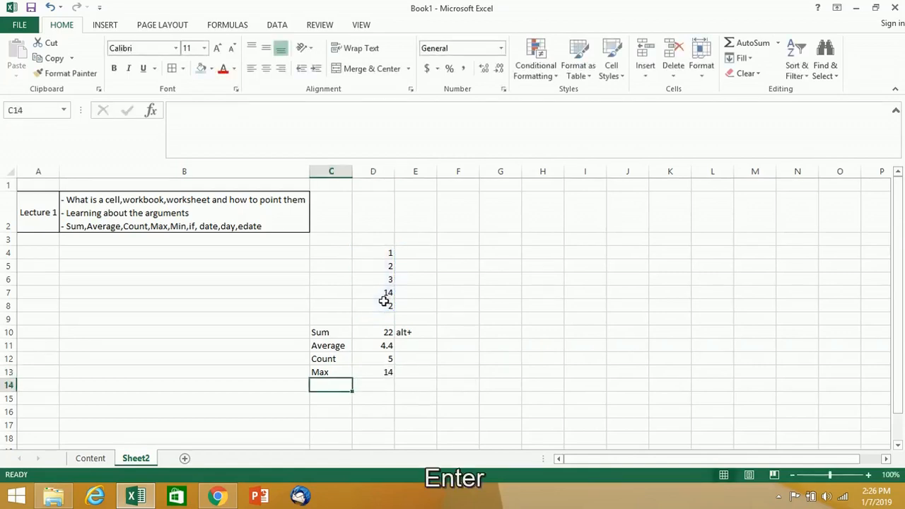
Label cell C14 Min and find the smallest sample number in cell D14 with =MIN(D4:D8)
type("Min")
key("Tab")
type("=")
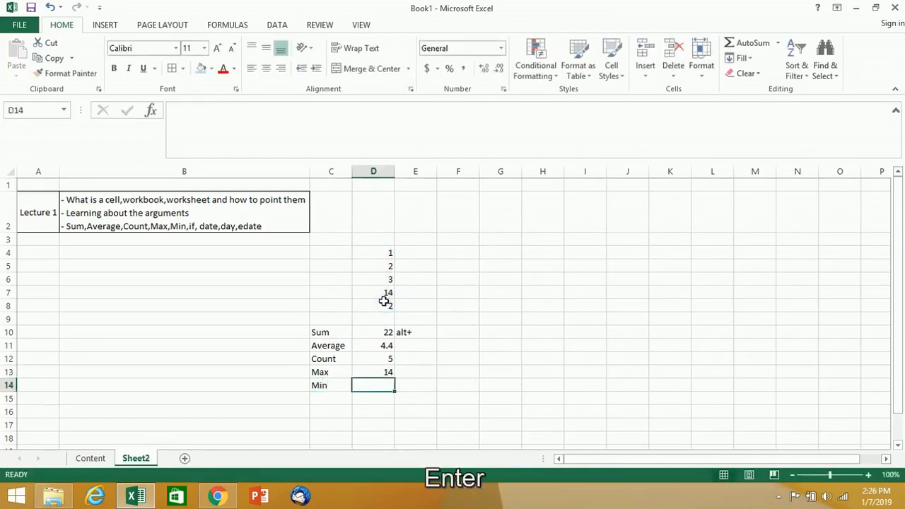
type("Min")
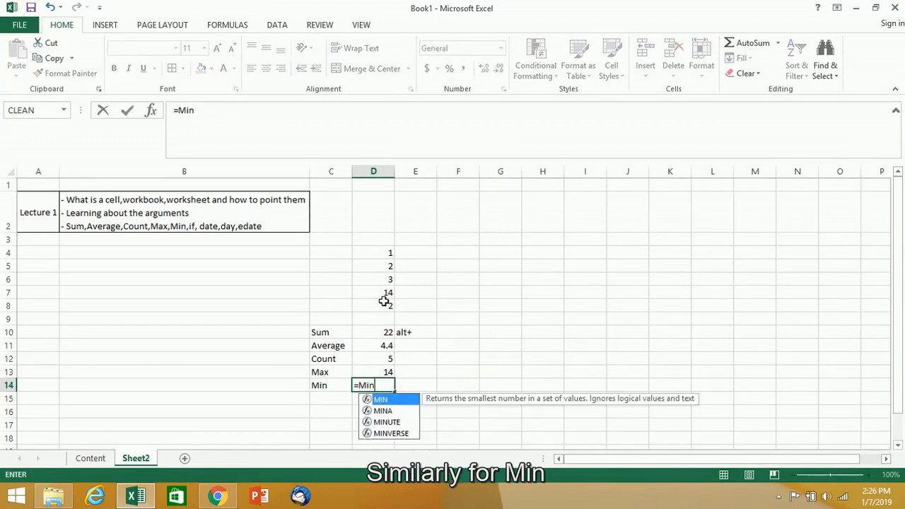
key("Tab")
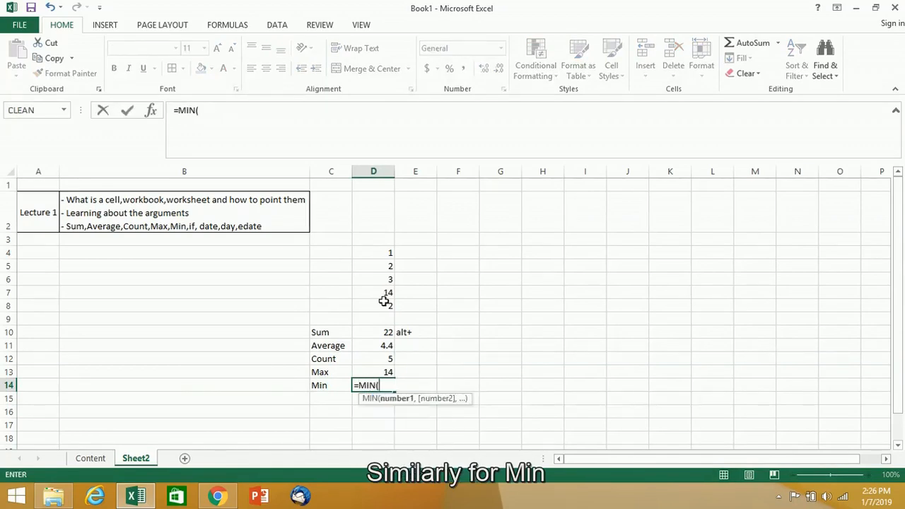
key("Up")
key("Up")
key("Up")
key("Up")
key("Up")
key("Up")
key("shift+Up")
key("shift+Up")
key("shift+Up")
key("shift+Up")
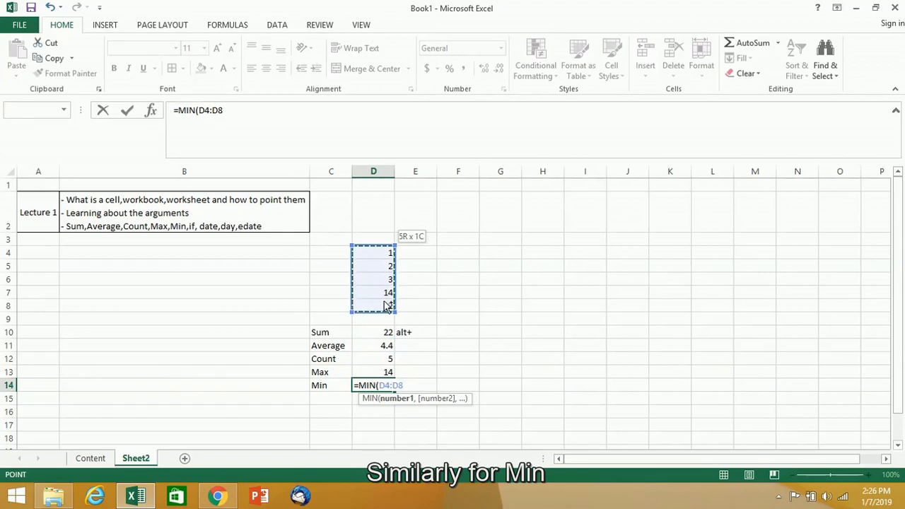
key("Return")
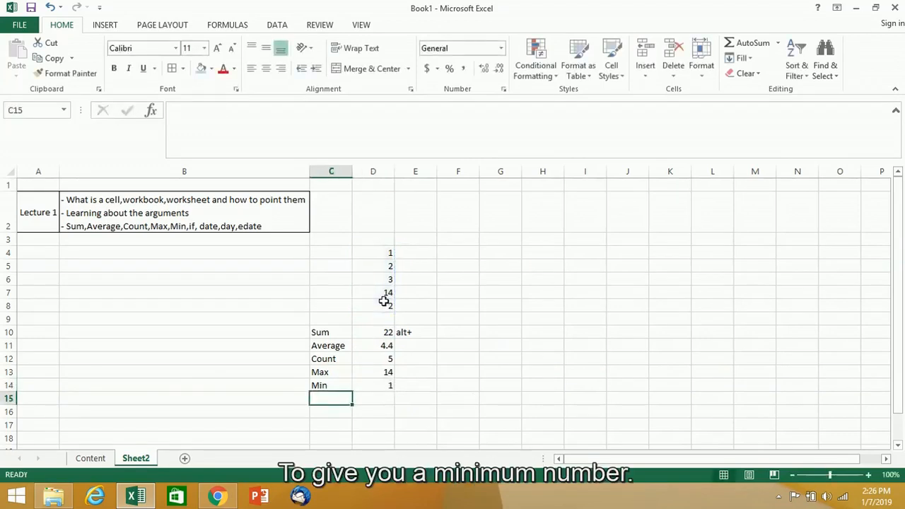
Enter the label if in cell C15, leaving cell D15 beside it empty
type("if")
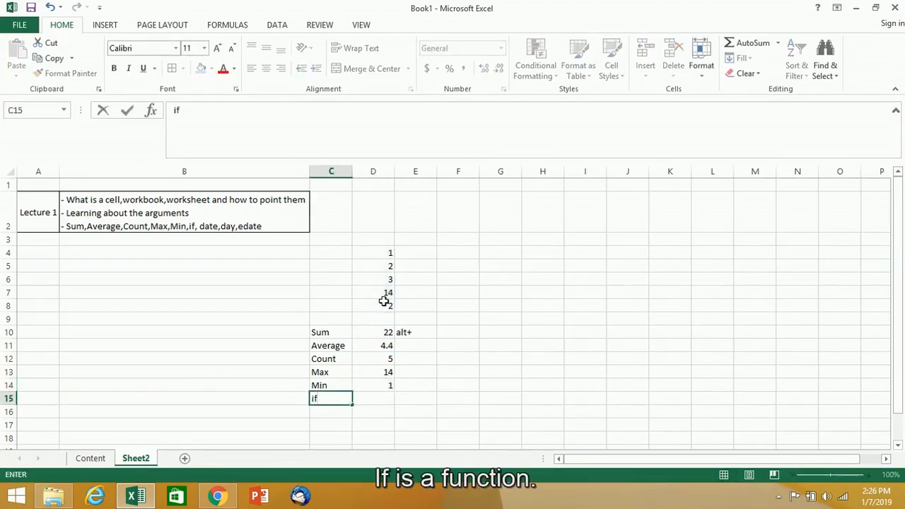
key("Tab")
type("=")
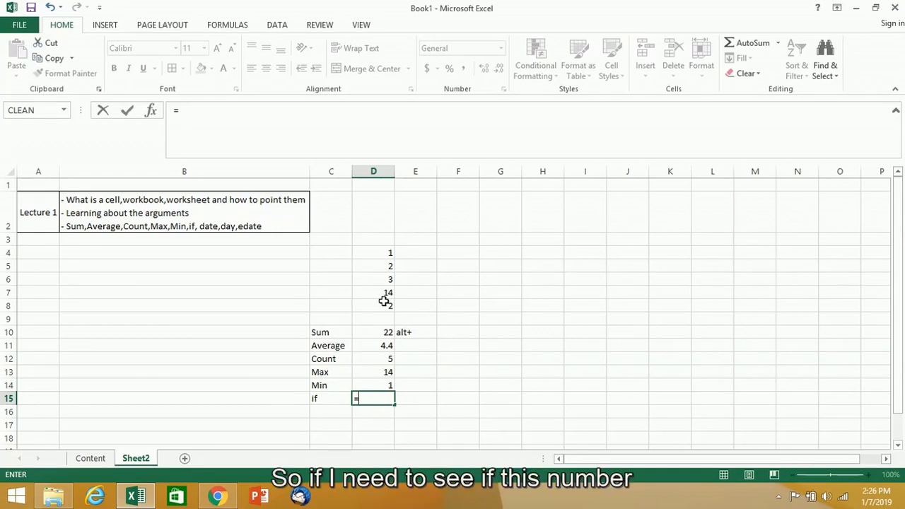
key("Escape")
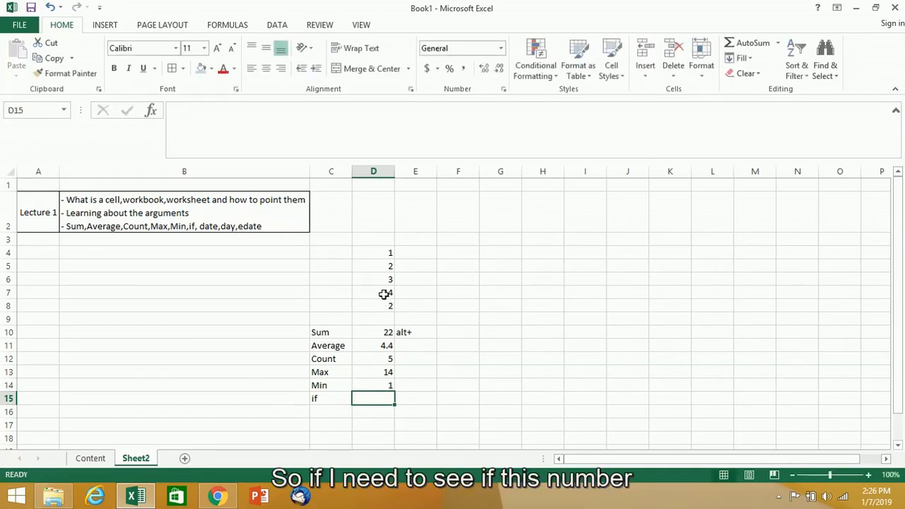
Examine the sample numbers in cells D5 and D4 as the pair for a greater-than comparison, and return to cell D15
left_click(381, 261)
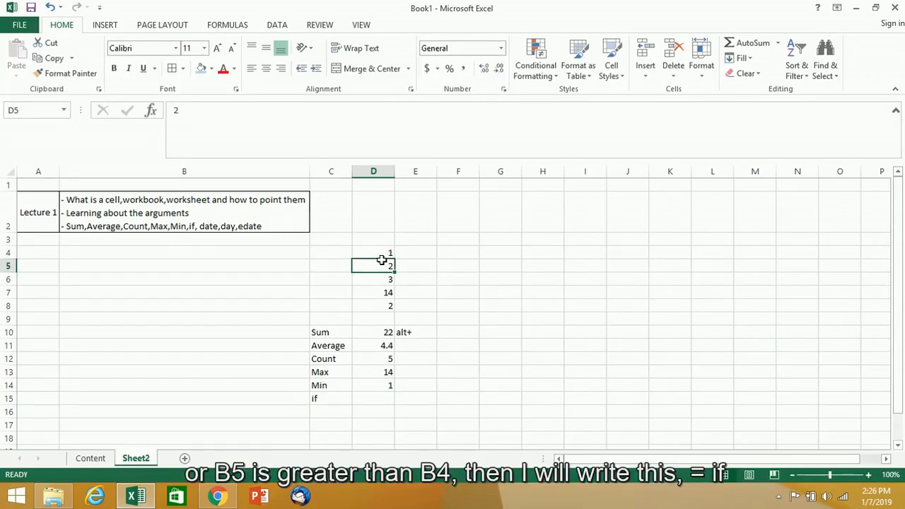
key("Up")
key("Down")
key("Down")
key("Down")
key("Down")
key("Down")
key("Down")
key("Down")
key("Down")
key("Down")
key("Down")
key("Down")
key("Down")
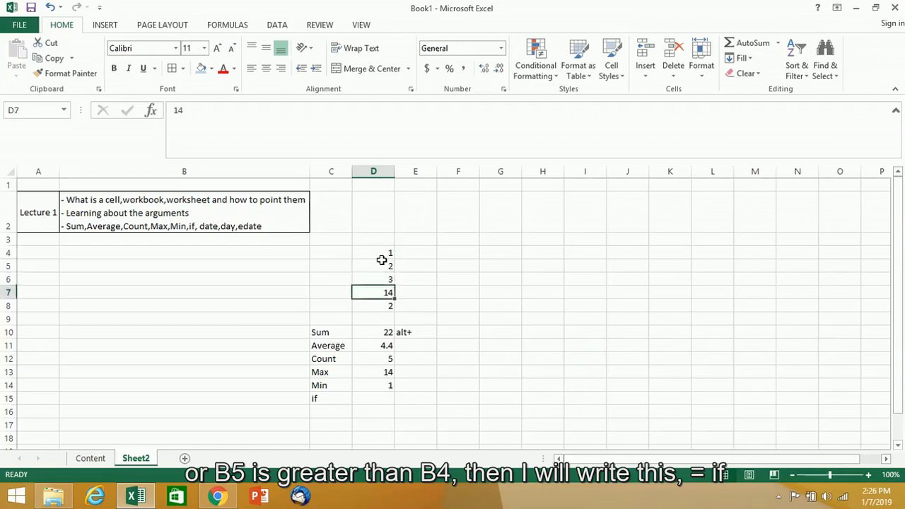
key("Up")
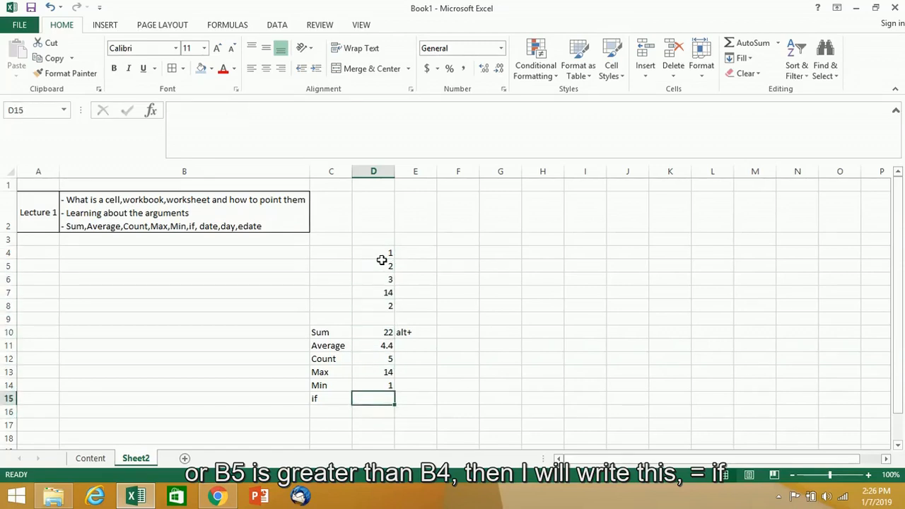
Test in cell D15 whether D5 is greater than D4 with =IF(D5>D4,"Yes","not met")
type("=if")
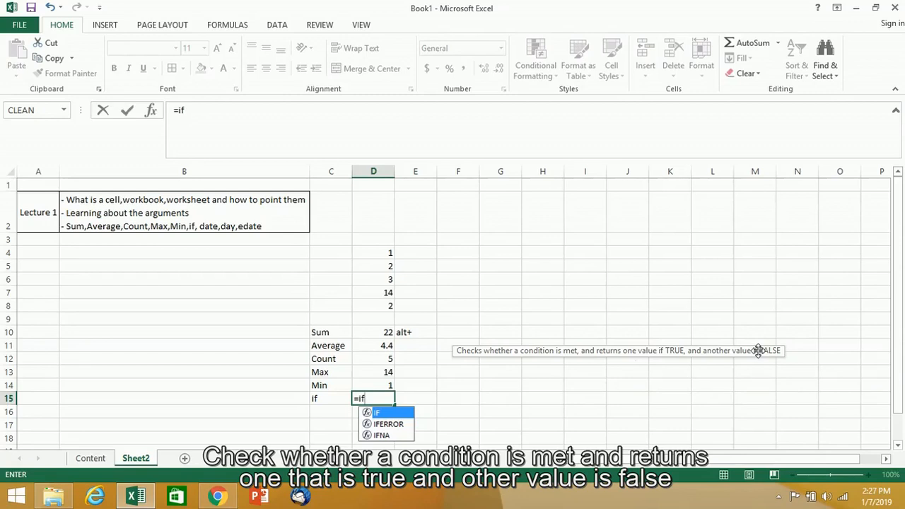
key("Tab")
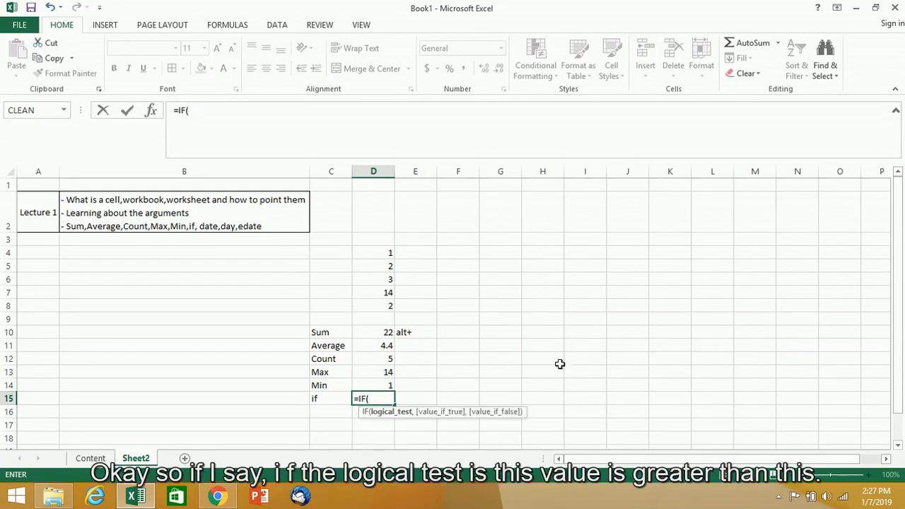
left_click(384, 264)
type(">")
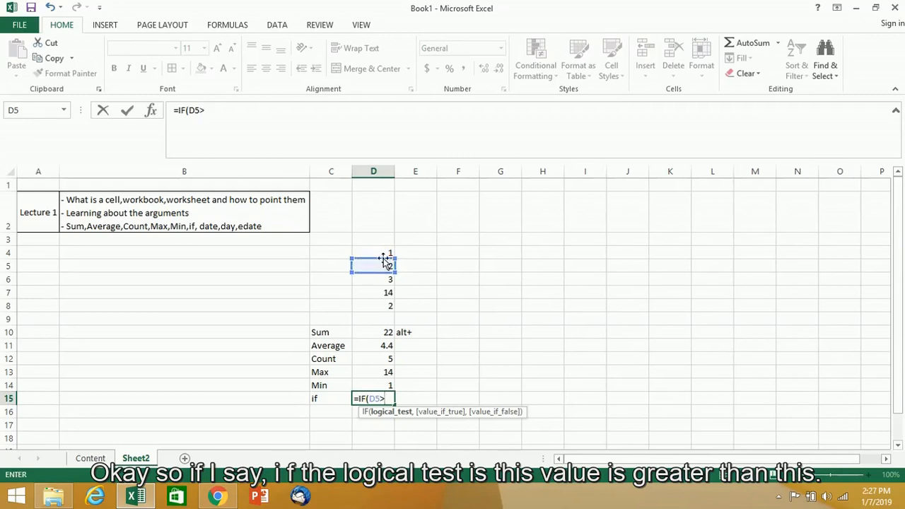
left_click(382, 252)
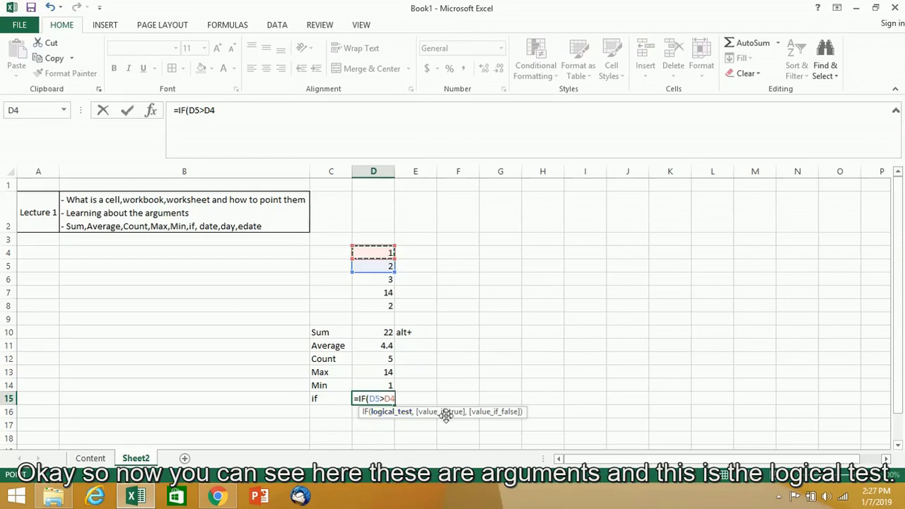
type(",")
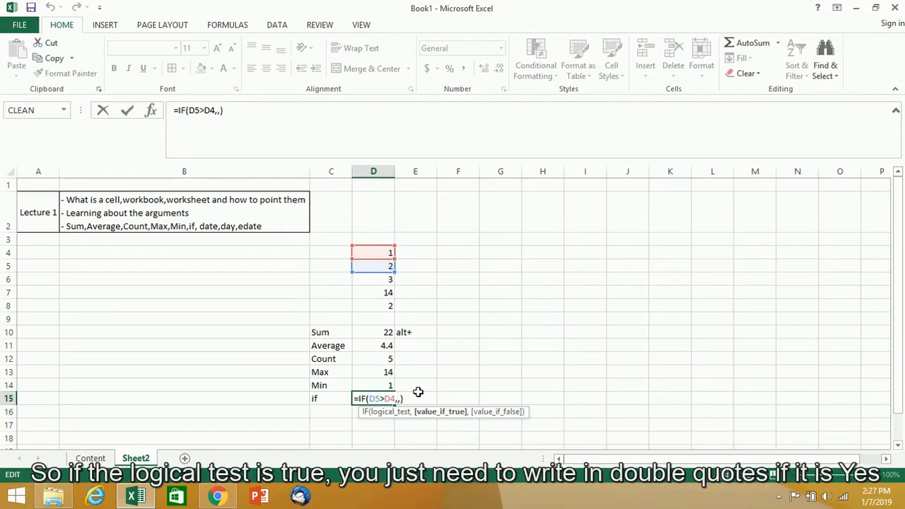
type("\"Yes\"")
left_click(421, 398)
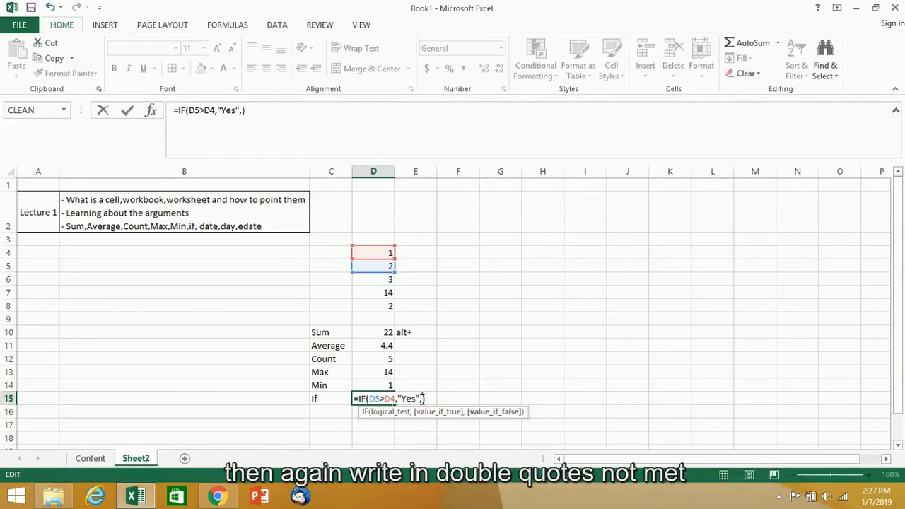
type("\"not m")
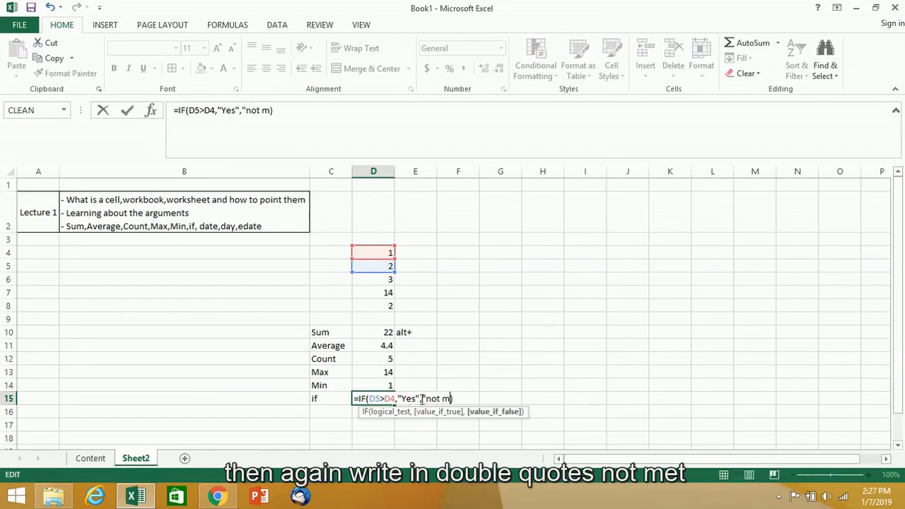
type("et")
key("Return")
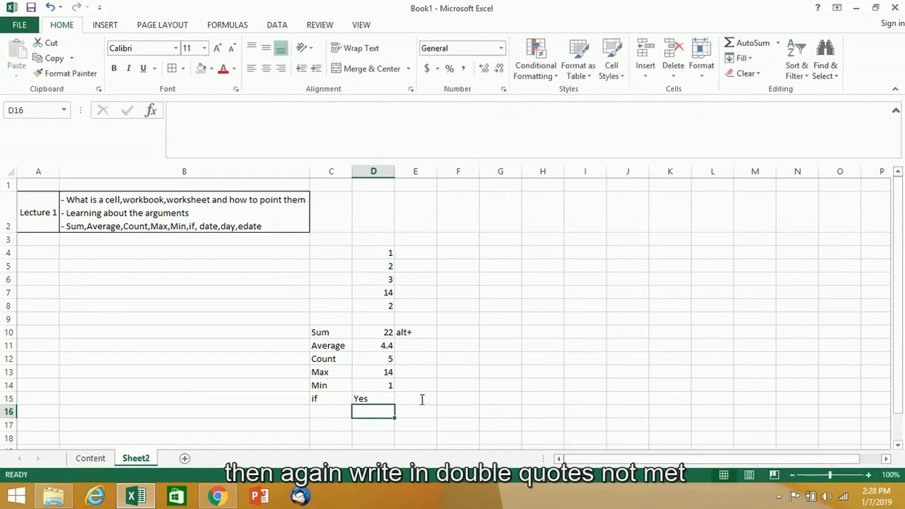
Change the sample number in cell D5 to 0 and check the IF result in cell D15
left_click(388, 397)
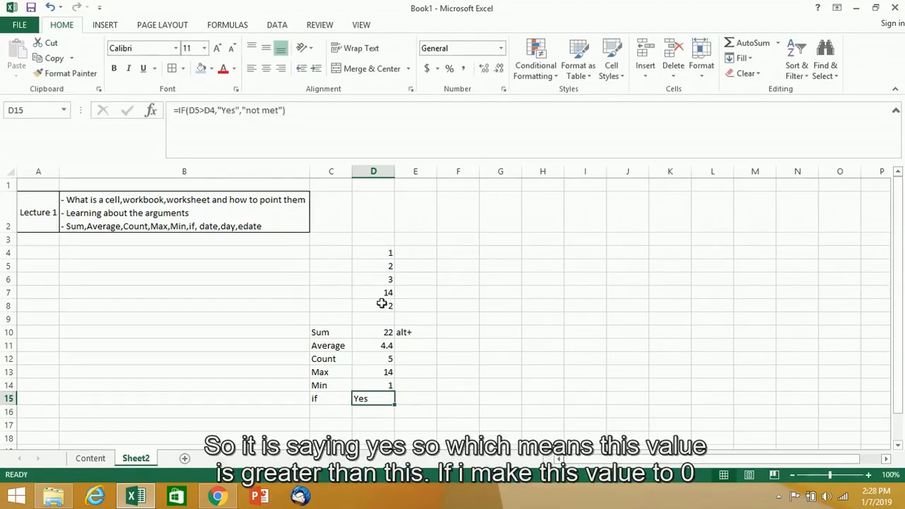
left_click(389, 268)
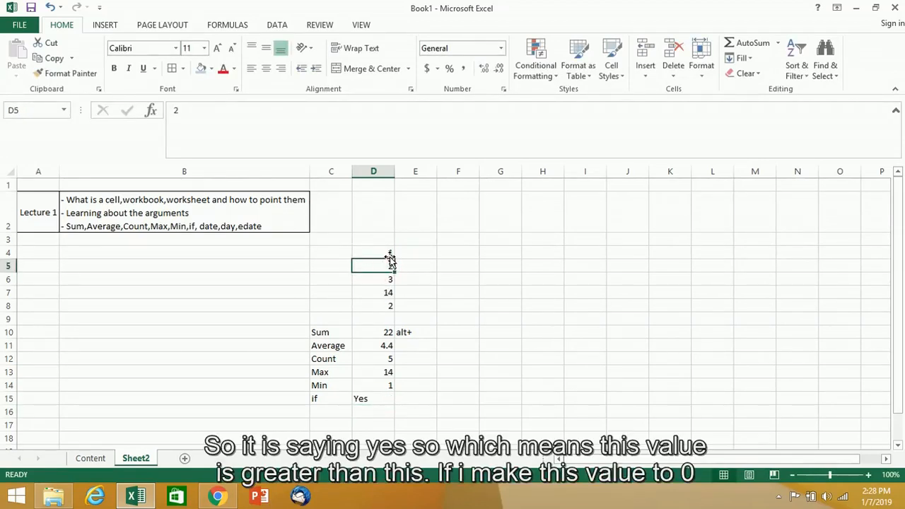
type("0")
key("Return")
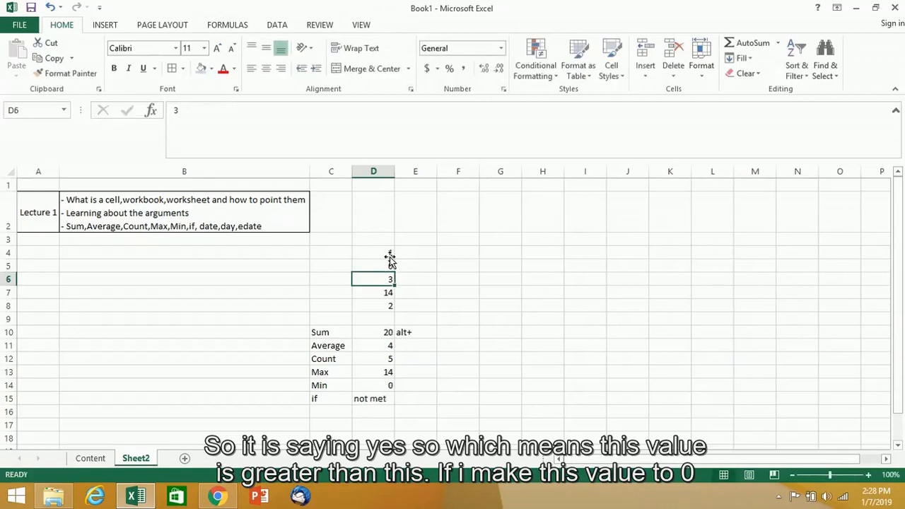
left_click(375, 389)
left_click(375, 400)
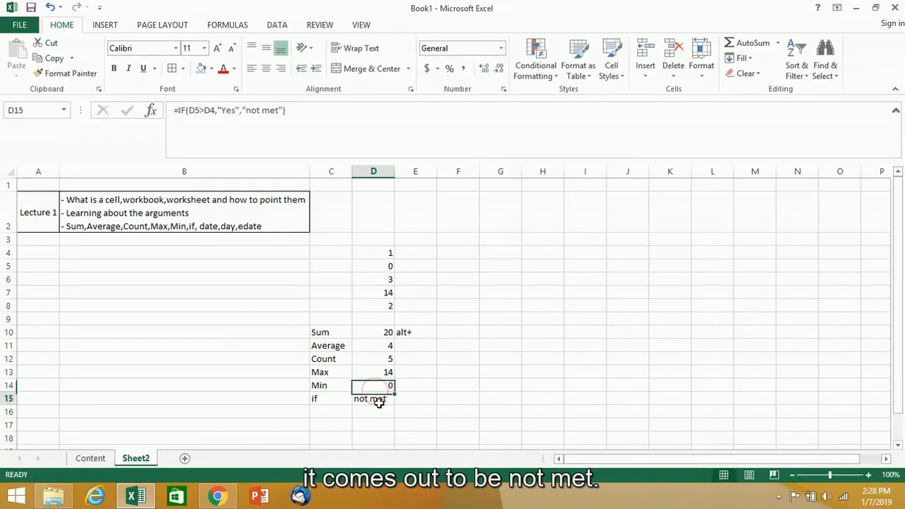
Enter the label date in cell C16 under the if label
left_click(333, 410)
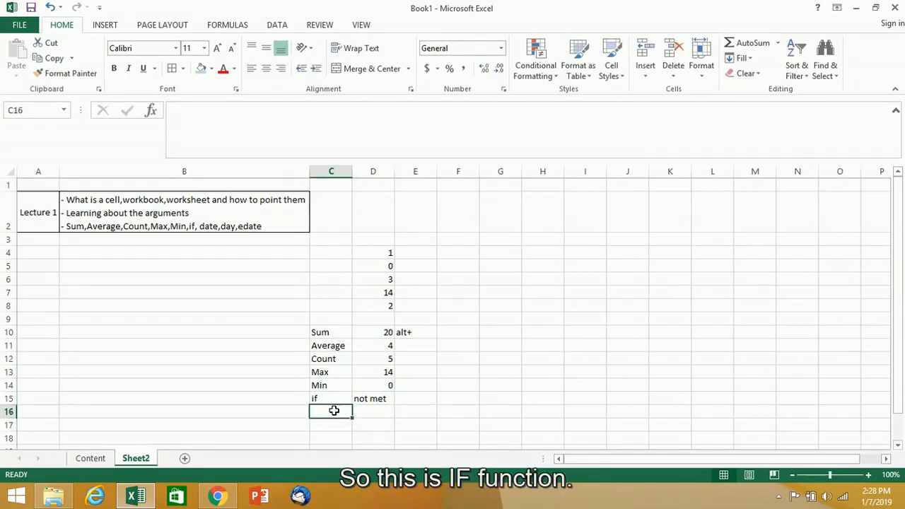
type("date")
key("Tab")
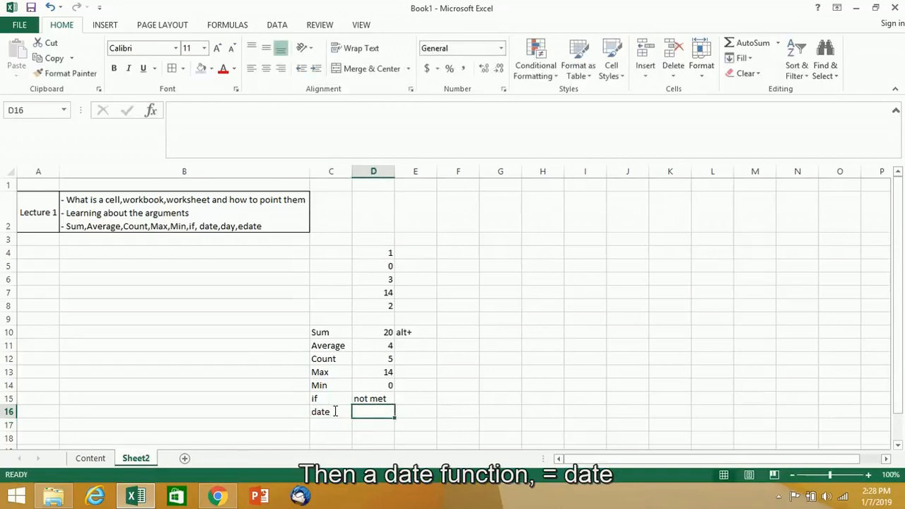
type("=da")
key("Tab")
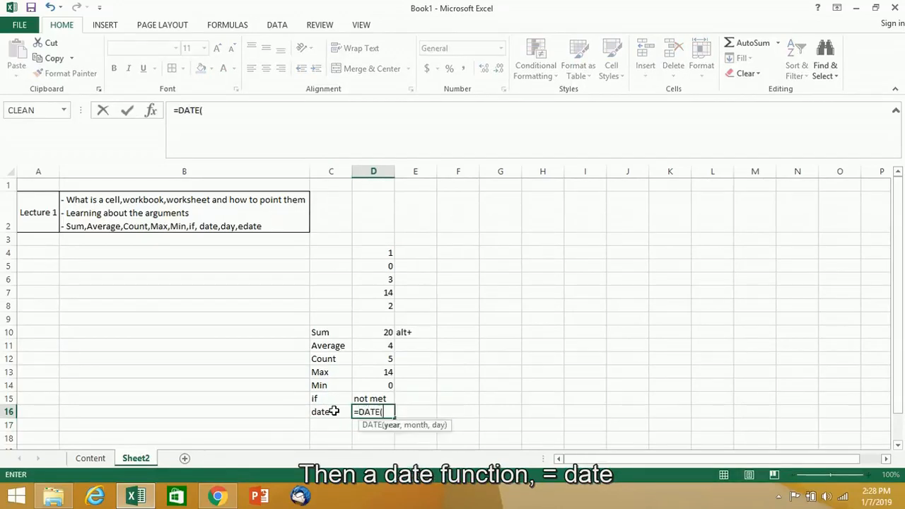
key("Escape")
Build the date 1 January 2019 in cell D16 with the formula =DATE(2019,1,1)
type("=da")
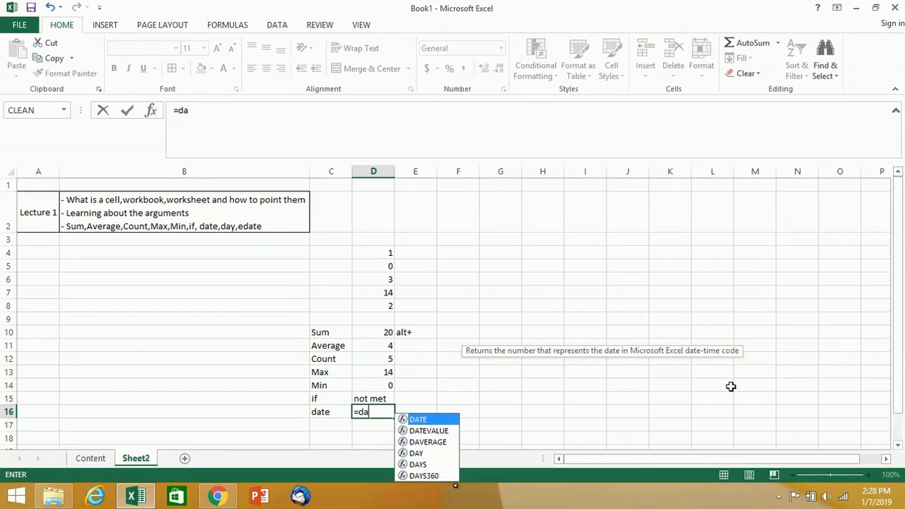
key("Tab")
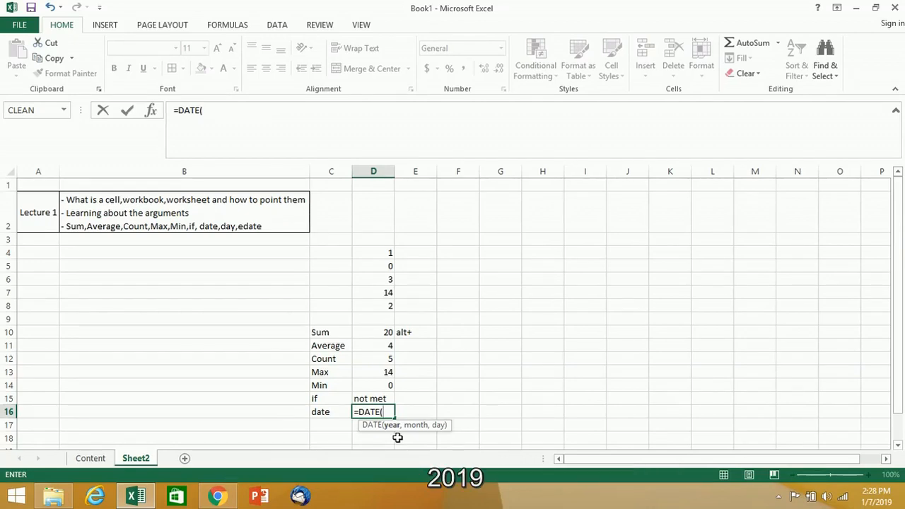
type("019")
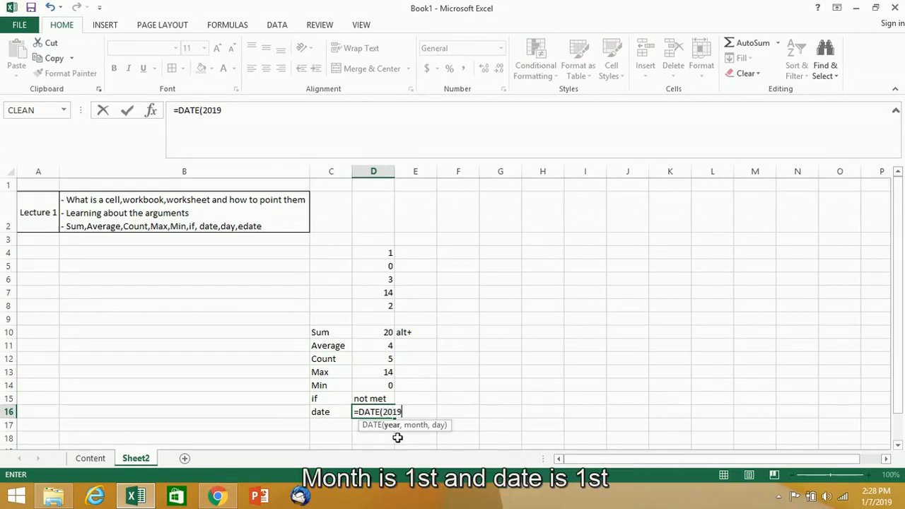
type(",")
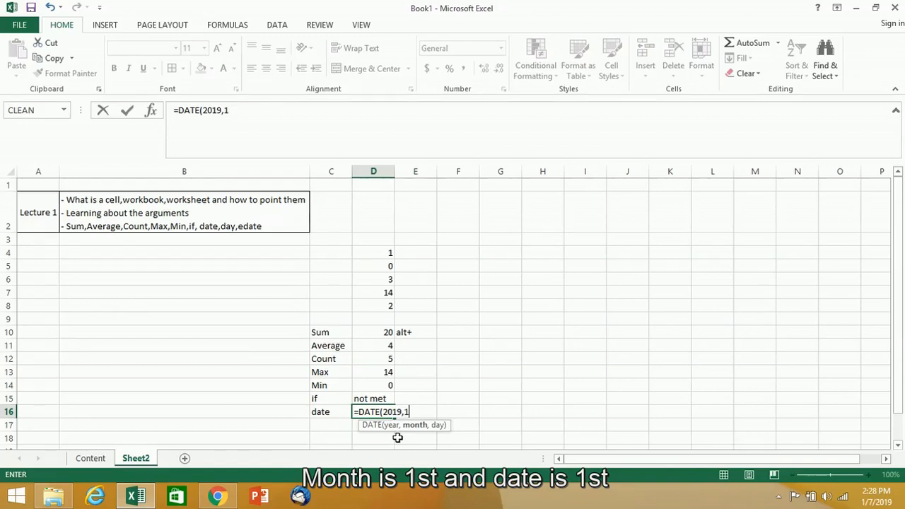
type("1,")
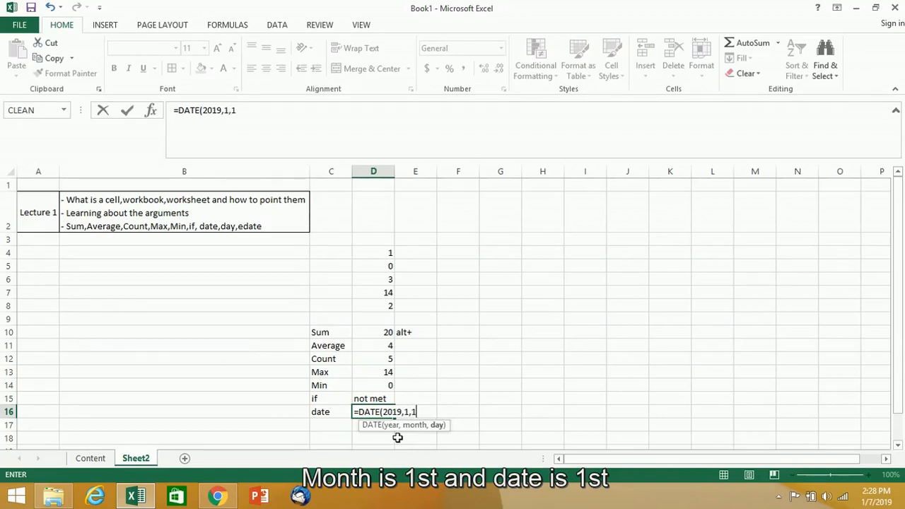
type("1)")
key("Return")
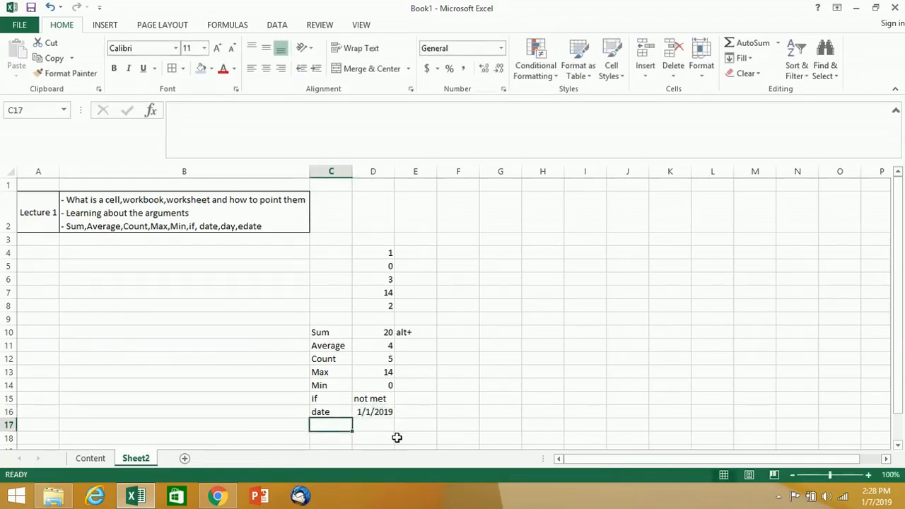
Try the Short Date and Long Date formats on cell D16 and look over the other number formats
left_click(379, 414)
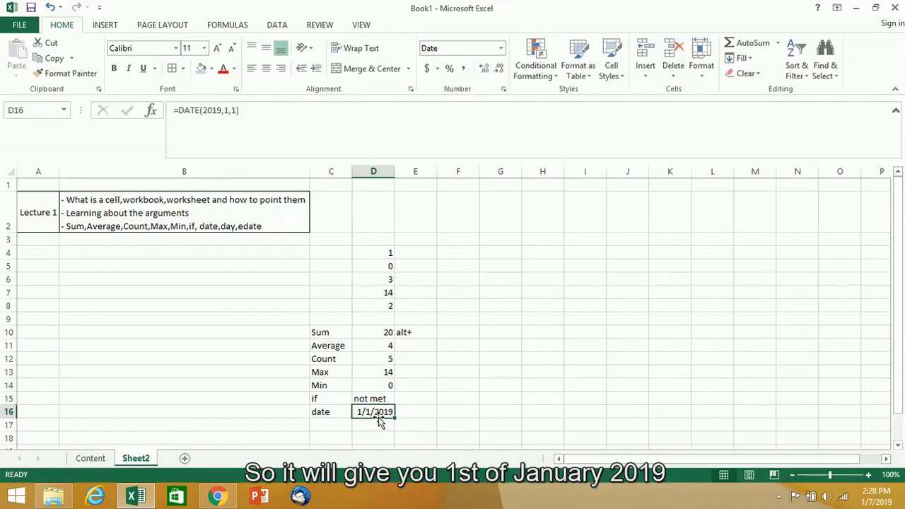
left_click(501, 50)
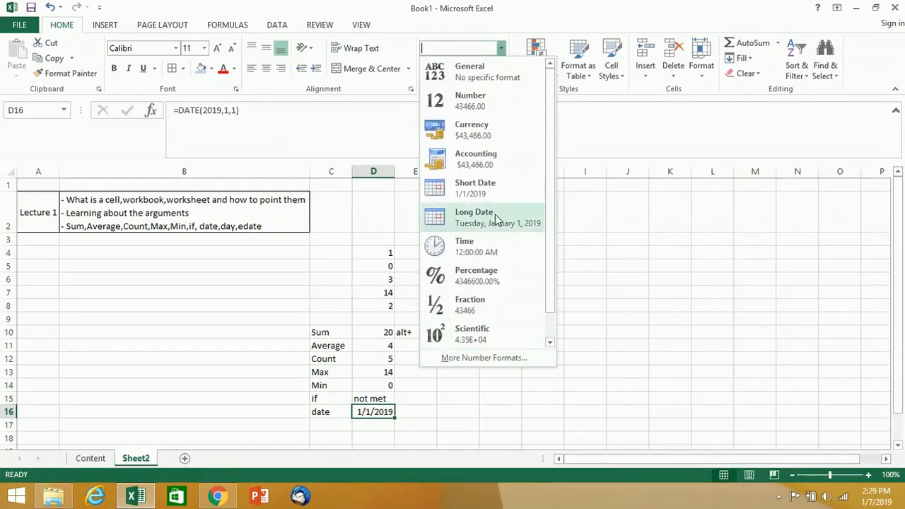
left_click(486, 192)
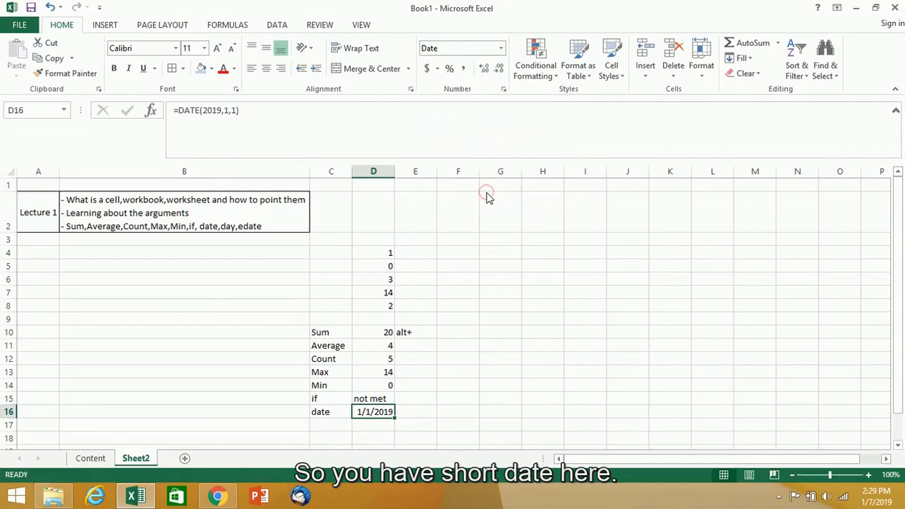
left_click(501, 51)
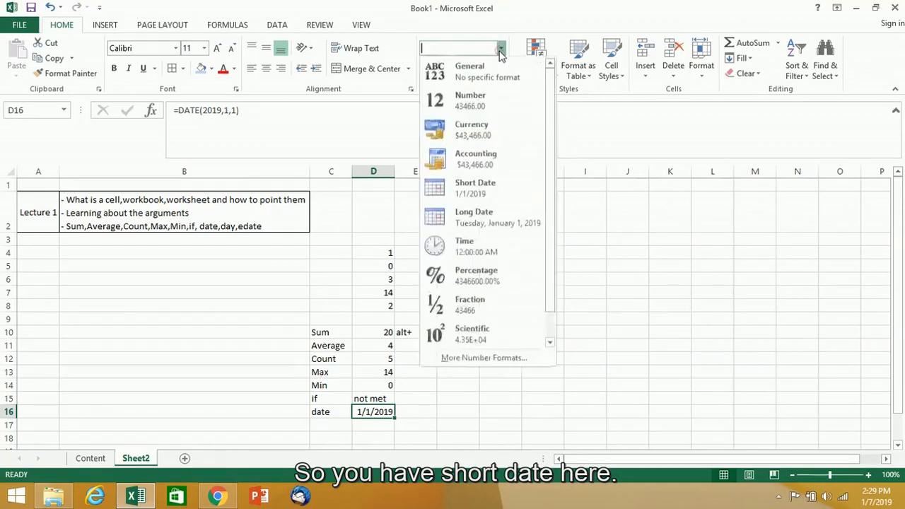
left_click(494, 225)
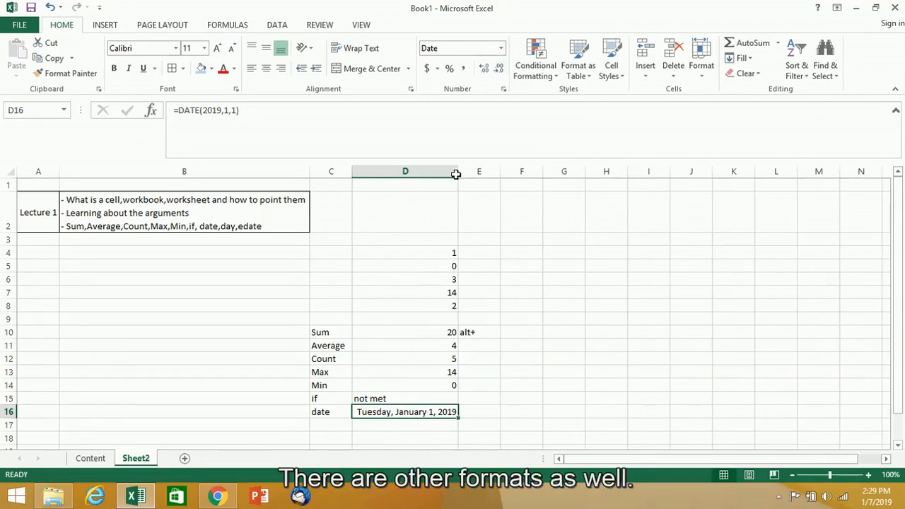
left_click(500, 48)
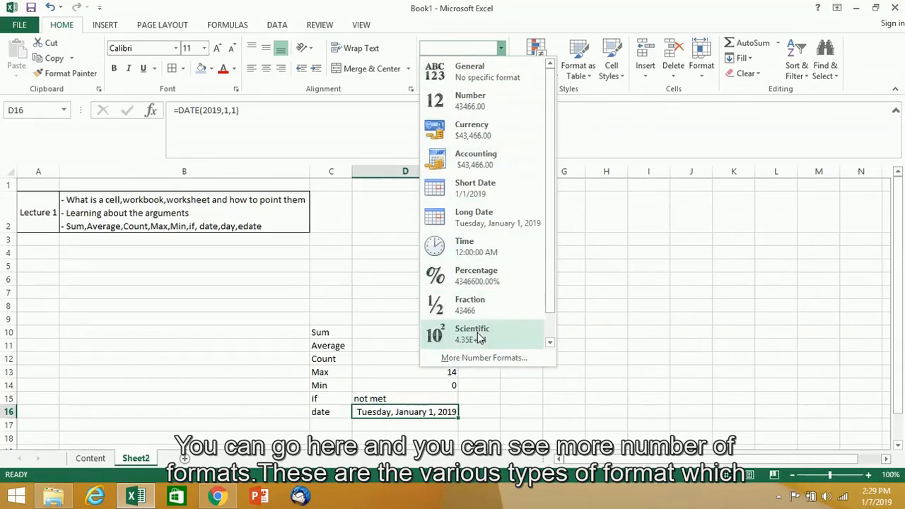
left_click(355, 421)
left_click(351, 424)
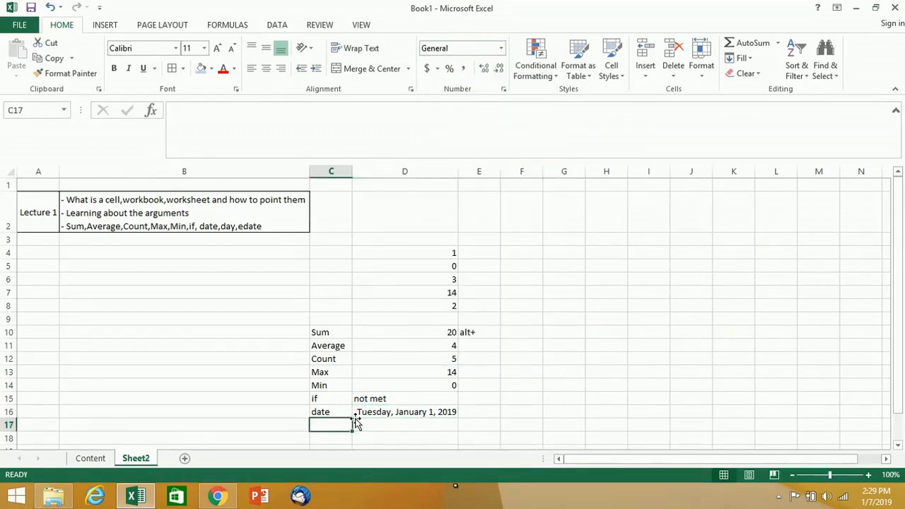
type("=da")
key("Tab")
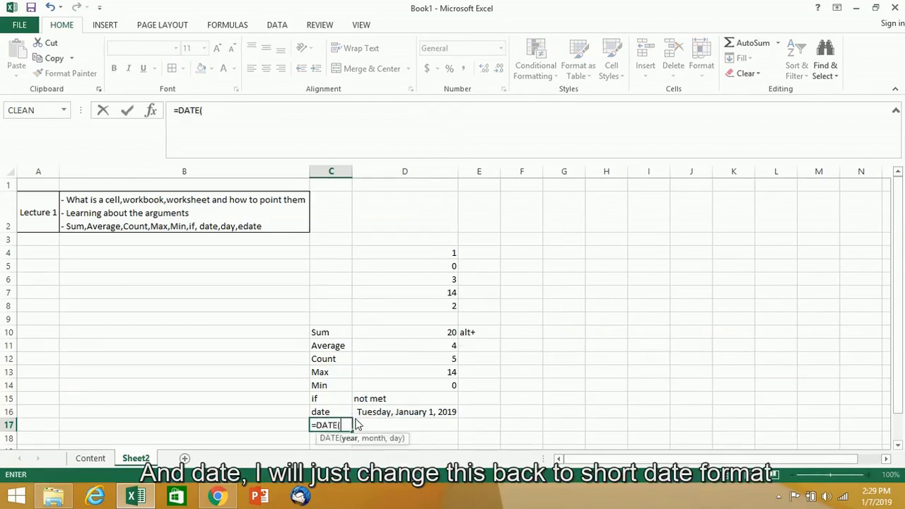
key("Escape")
Set the number format of the date in cell D16 to Short Date
left_click(349, 415)
left_click(356, 416)
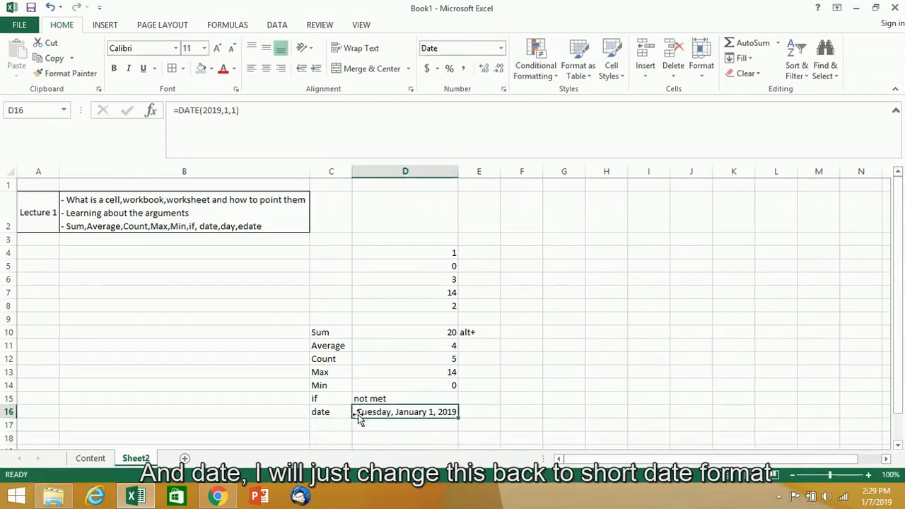
left_click(501, 47)
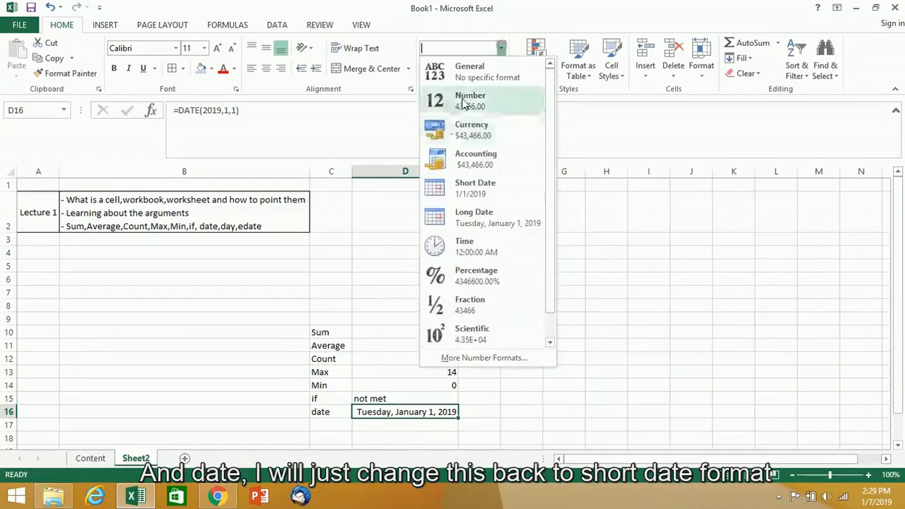
left_click(471, 192)
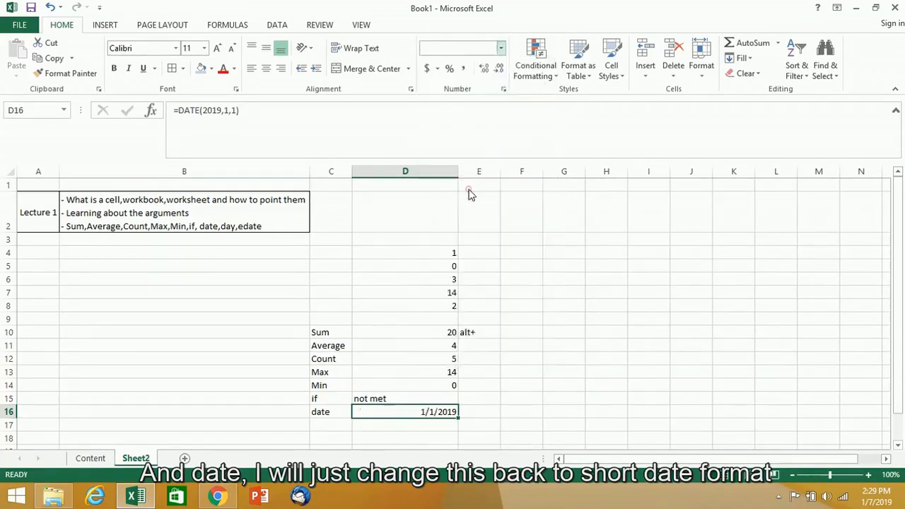
Enter the label day in cell C17 under the date label
left_click(340, 422)
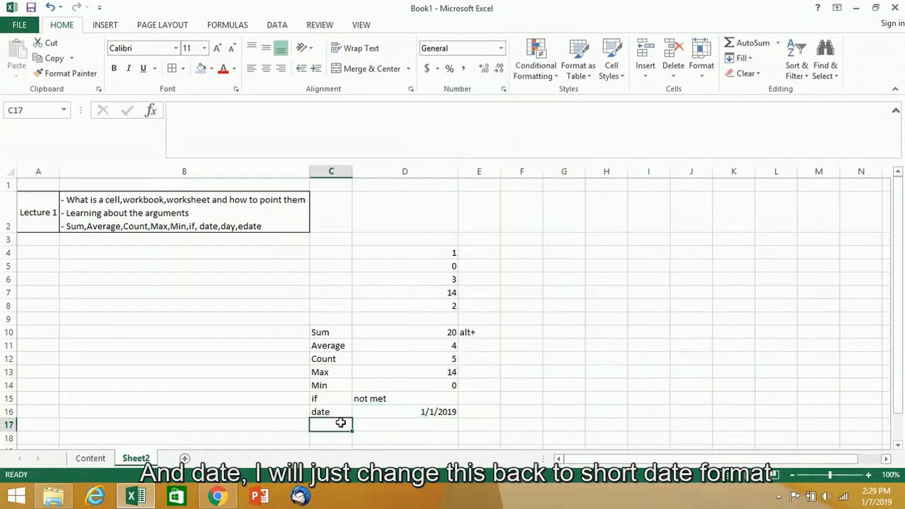
type("day,")
type("e")
key("BackSpace")
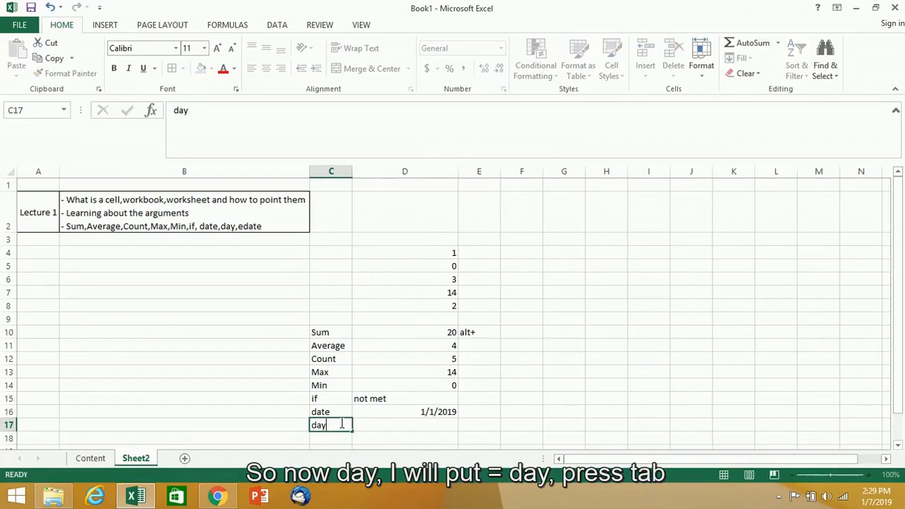
key("Tab")
Extract the day of the month from the date in D16 into cell D17 with =DAY(D16)
type("=day")
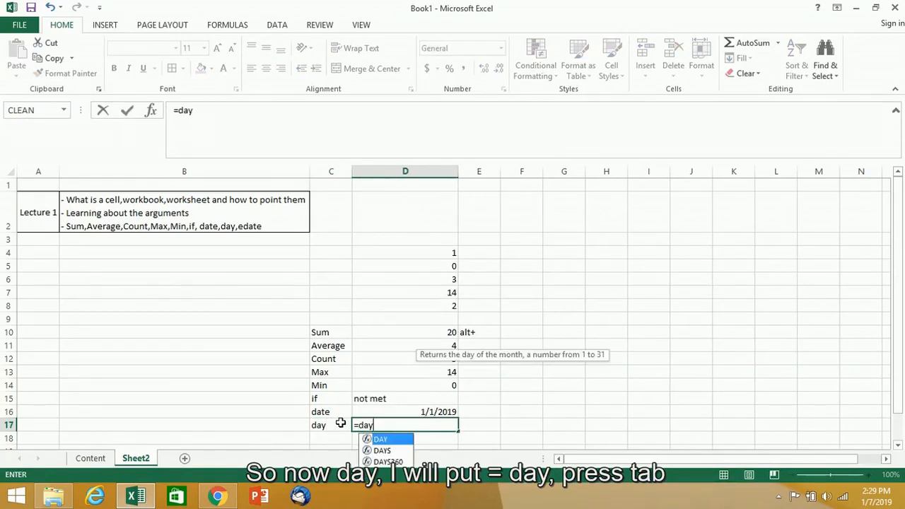
key("Tab")
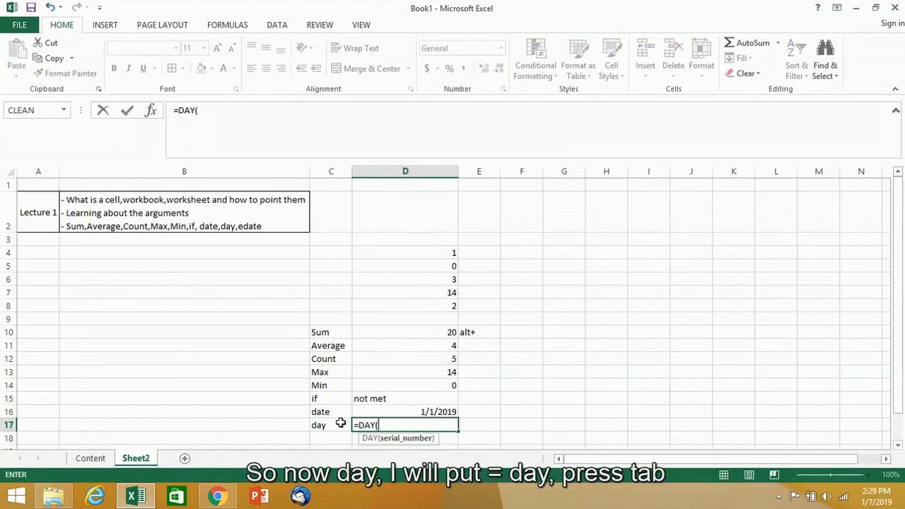
key("BackSpace")
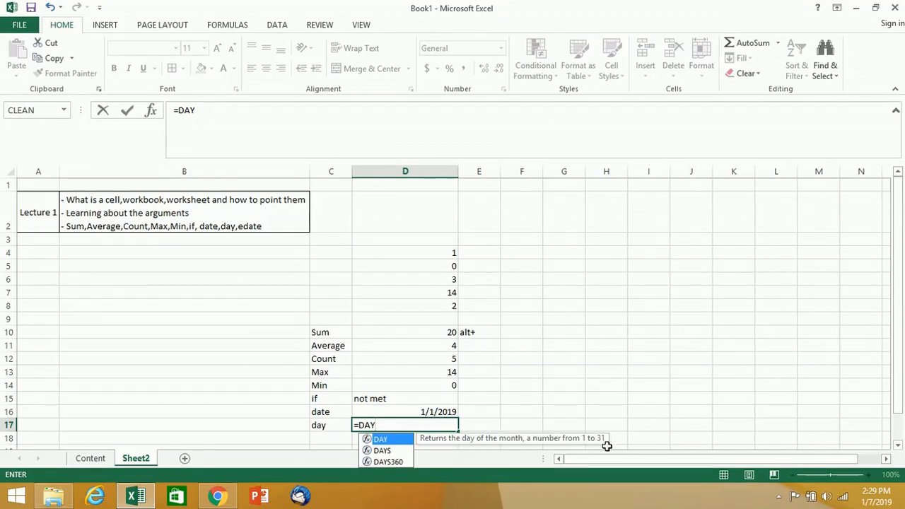
key("Tab")
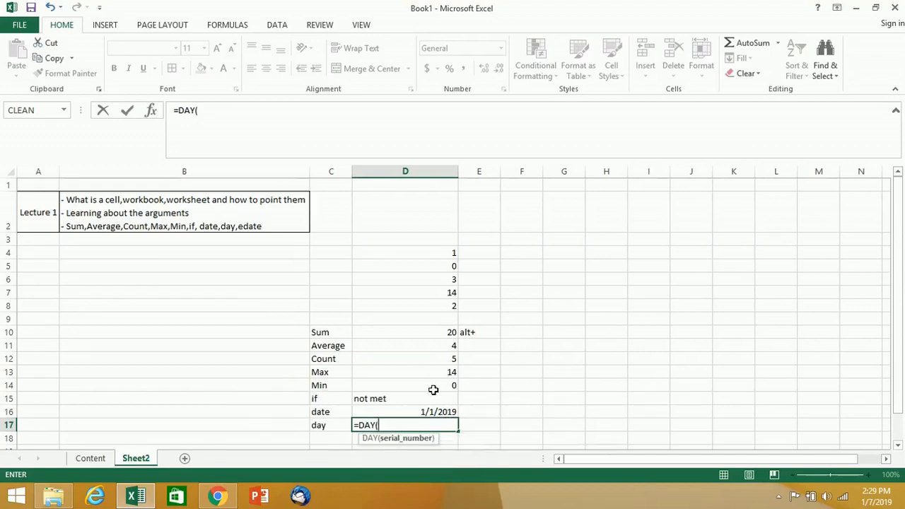
left_click(419, 411)
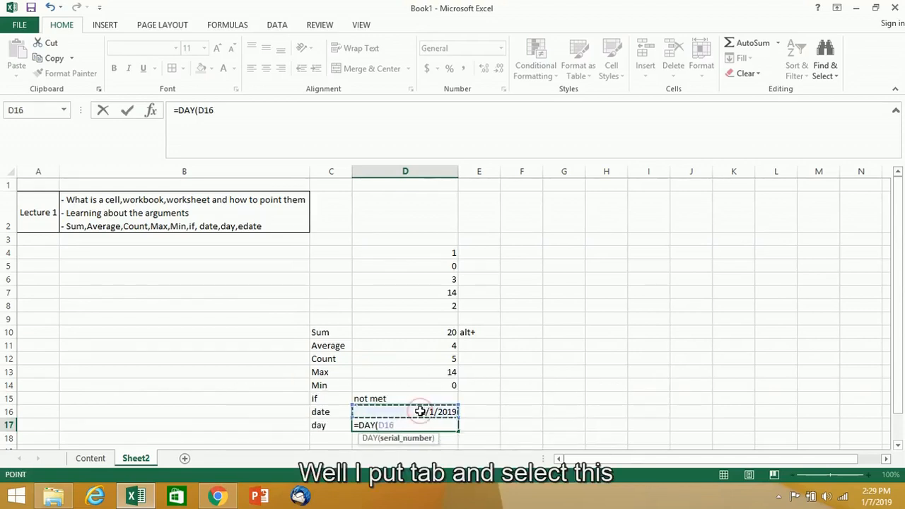
type(")")
key("Return")
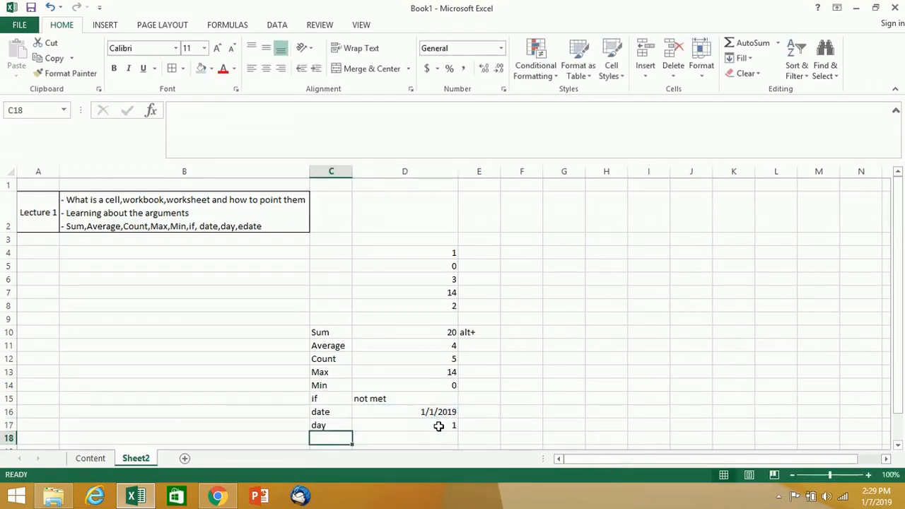
Compare cells D16 and D17, change the date formula in D16 to =DATE(2019,1,20), and move on to cell C18
left_click(438, 422)
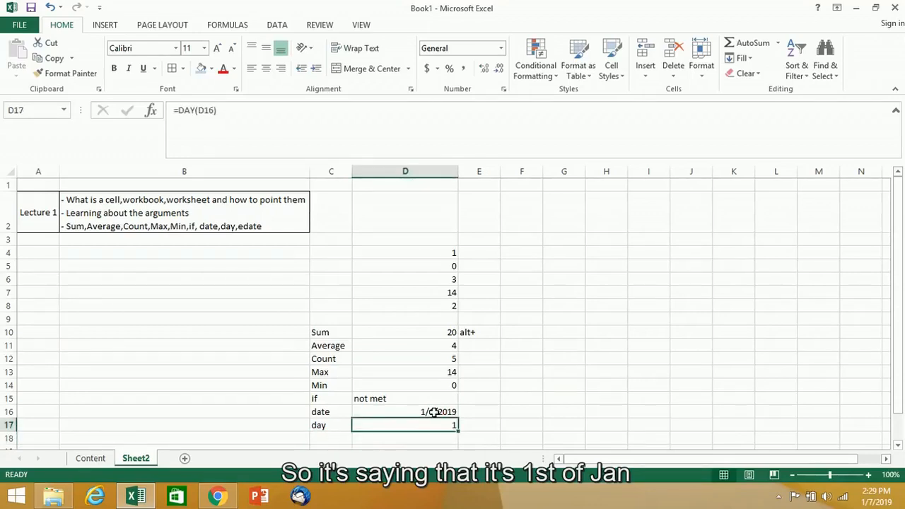
left_click(434, 411)
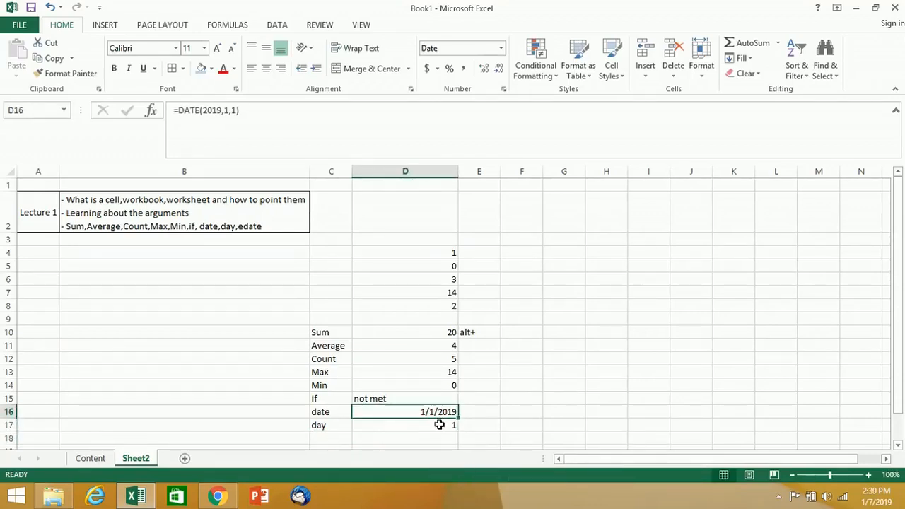
left_click(438, 422)
left_click(439, 413)
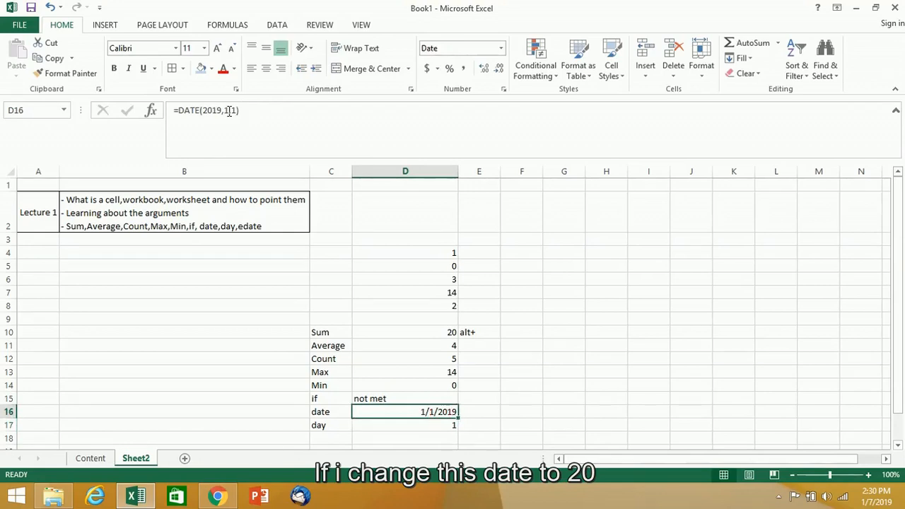
left_click(228, 111)
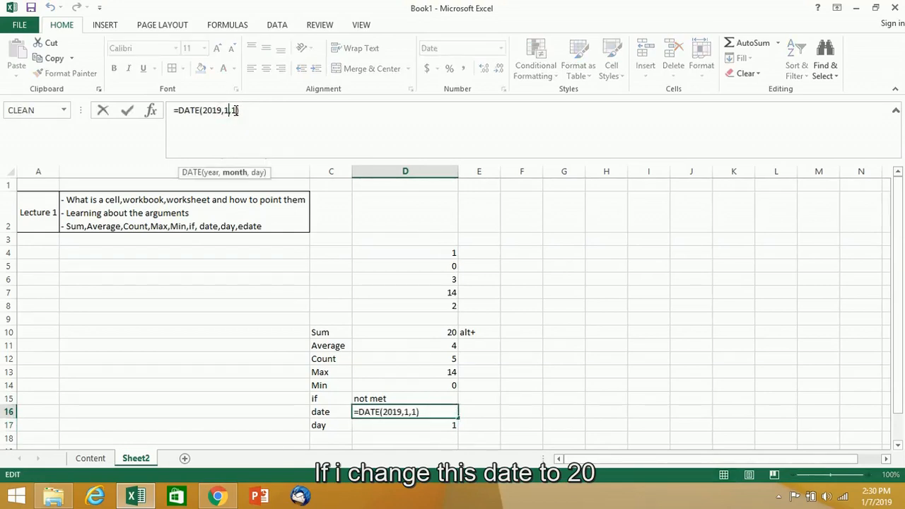
left_click(235, 110)
key("BackSpace")
type("20")
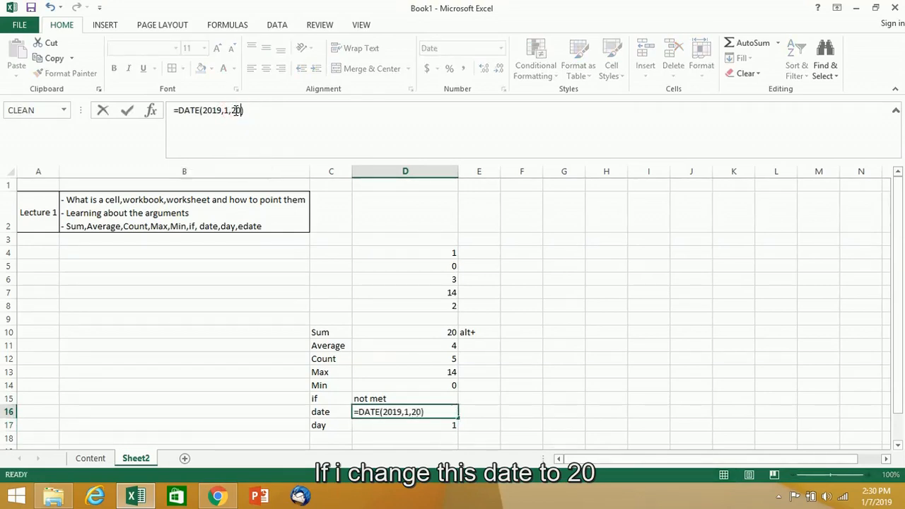
key("Return")
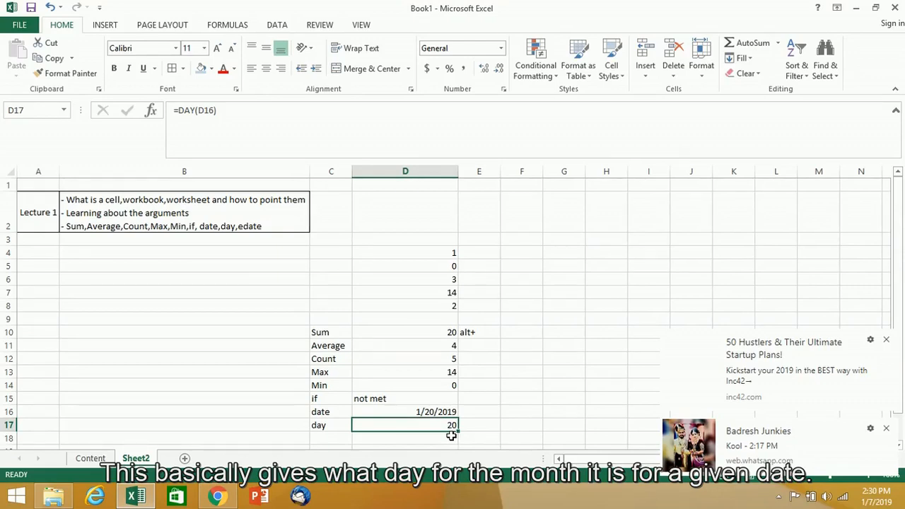
left_click(339, 436)
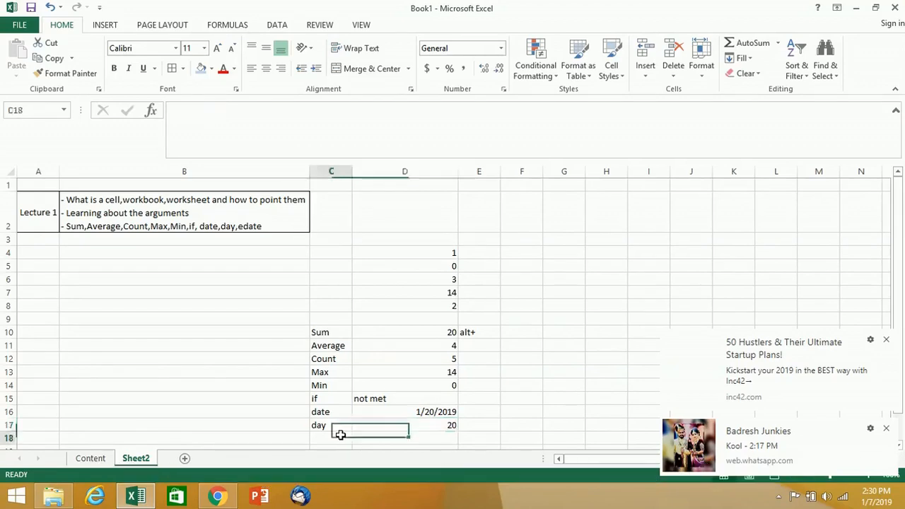
Label cell C18 edate and calculate the date 10 months after D16 in cell D18 with =EDATE(D16,10)
type("edate")
key("Tab")
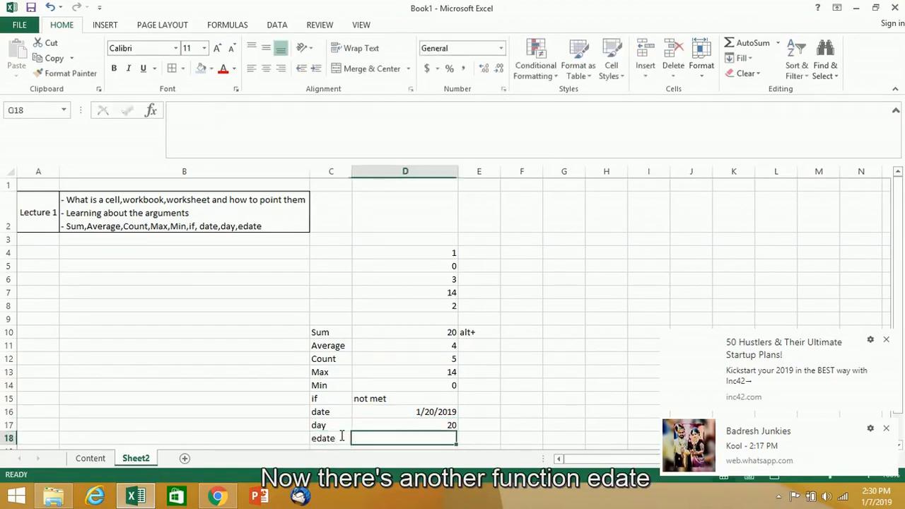
type("=ed")
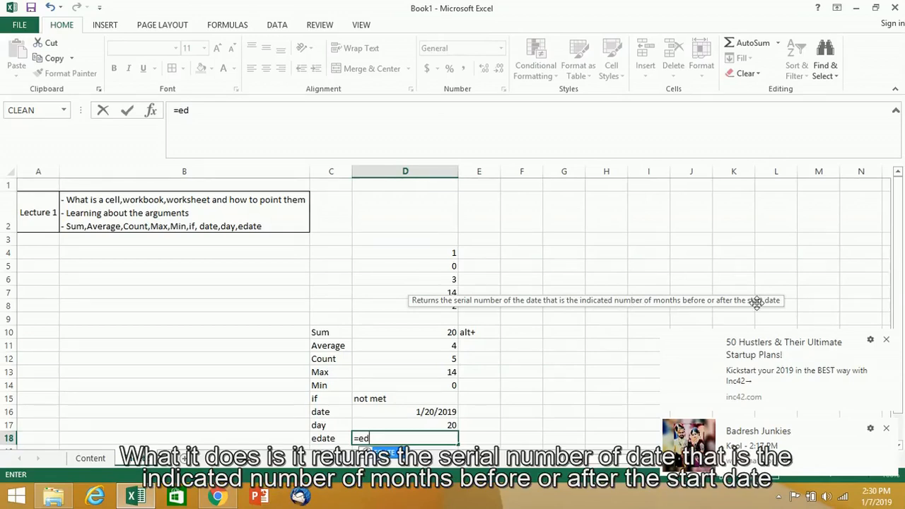
key("Tab")
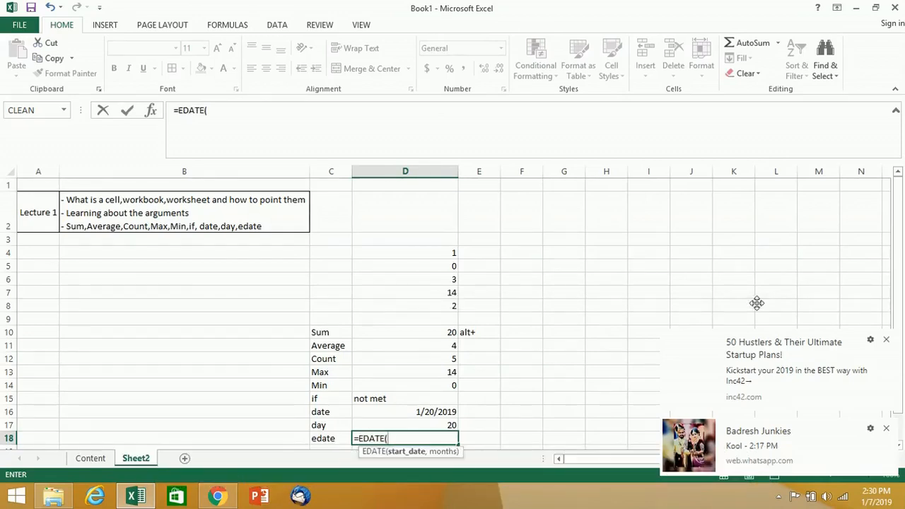
key("Up")
key("Up")
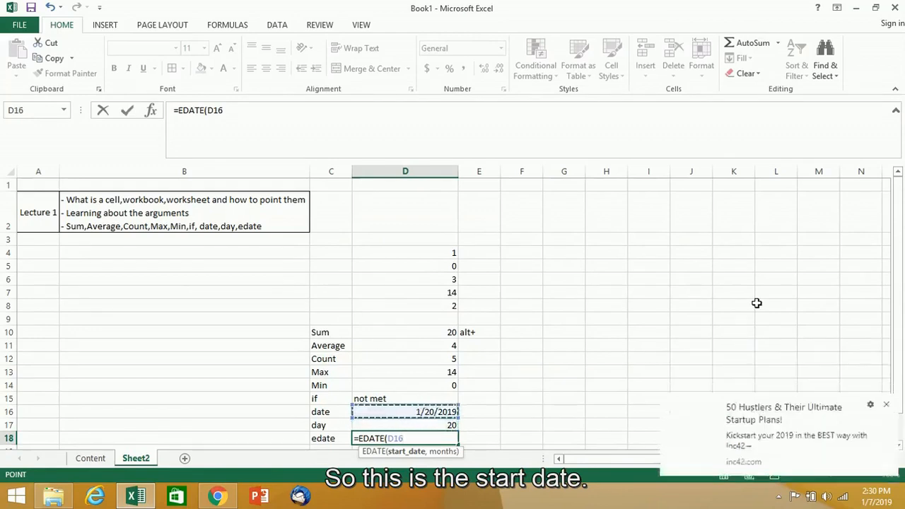
type(",1")
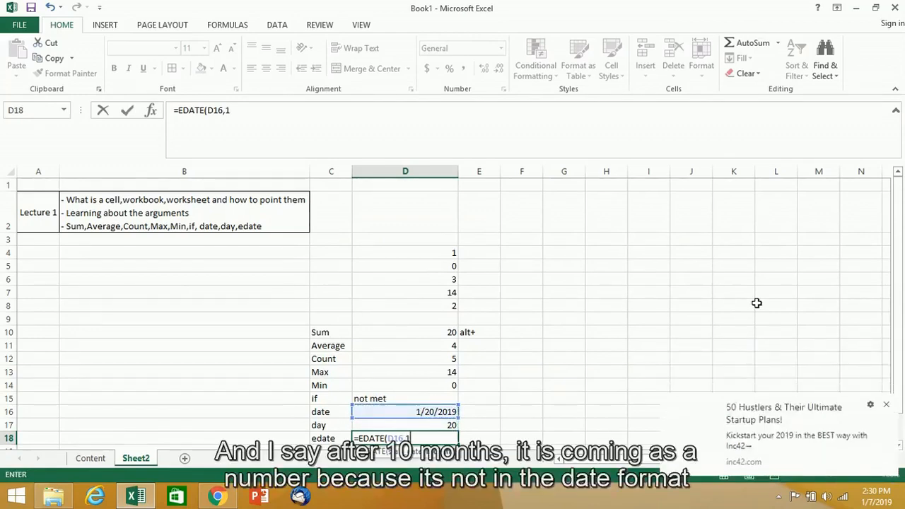
type("0)")
key("Return")
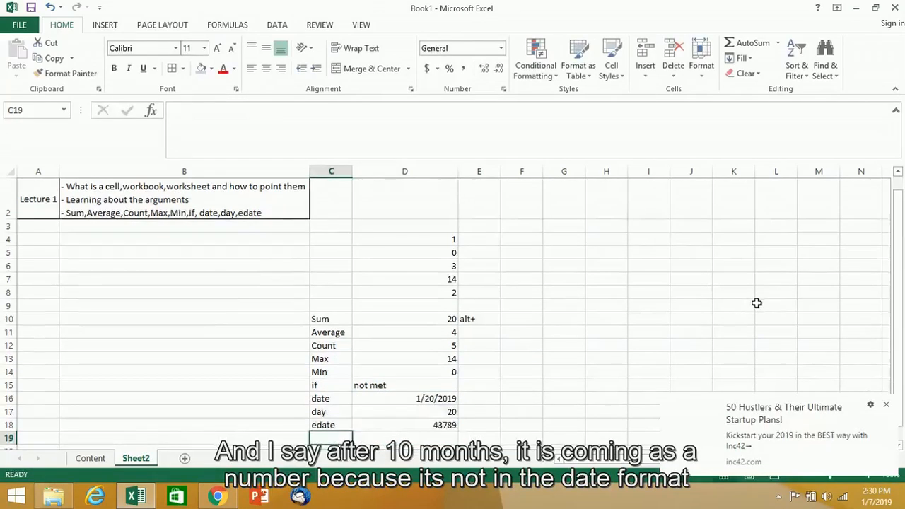
Set the number format of the EDATE result in cell D18 to Short Date
left_click(424, 426)
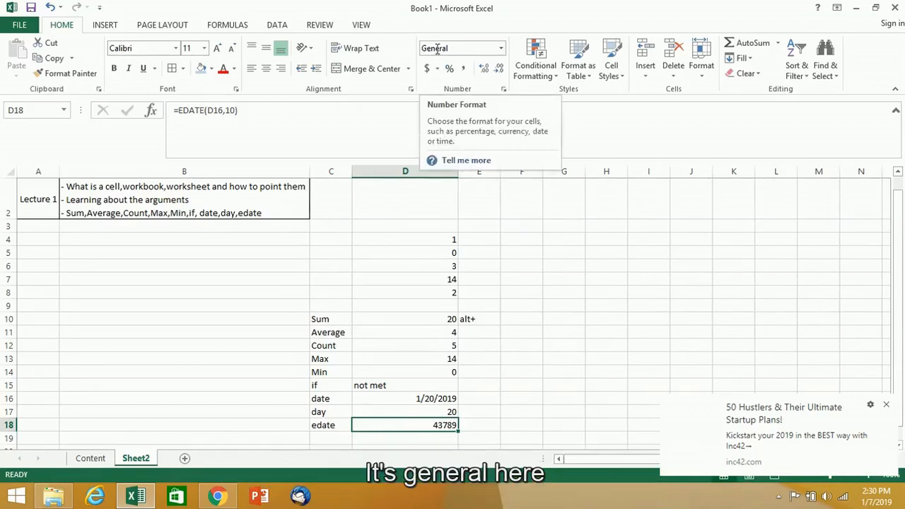
left_click(500, 47)
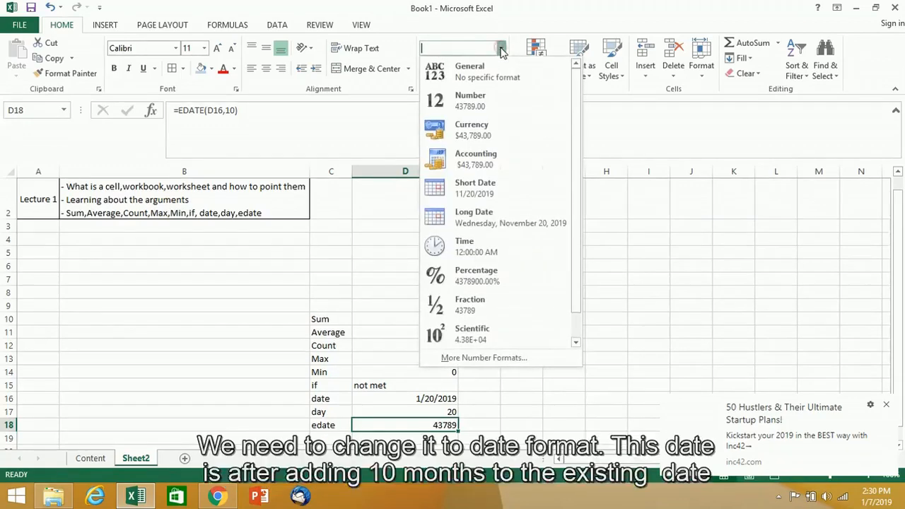
left_click(475, 197)
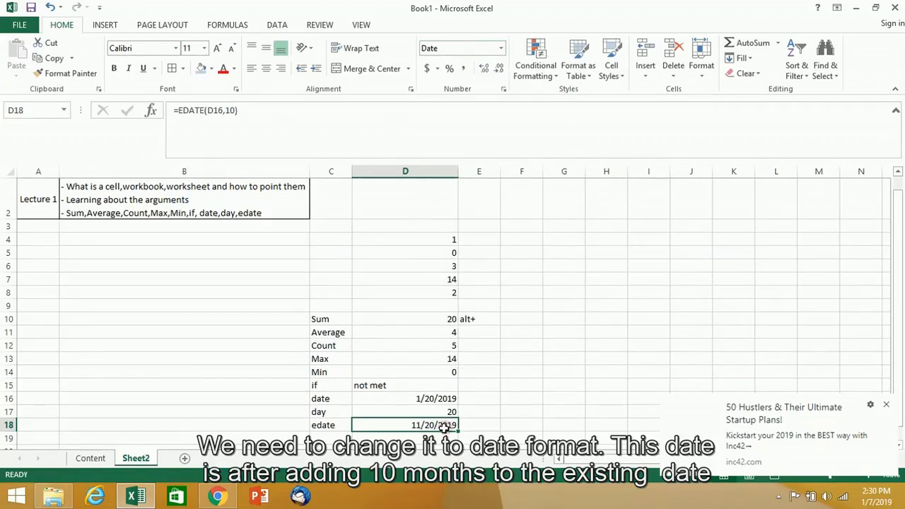
Compare the start date in D16 with D18, and change the D18 formula to =EDATE(D16,120)
left_click(419, 398)
left_click(417, 425)
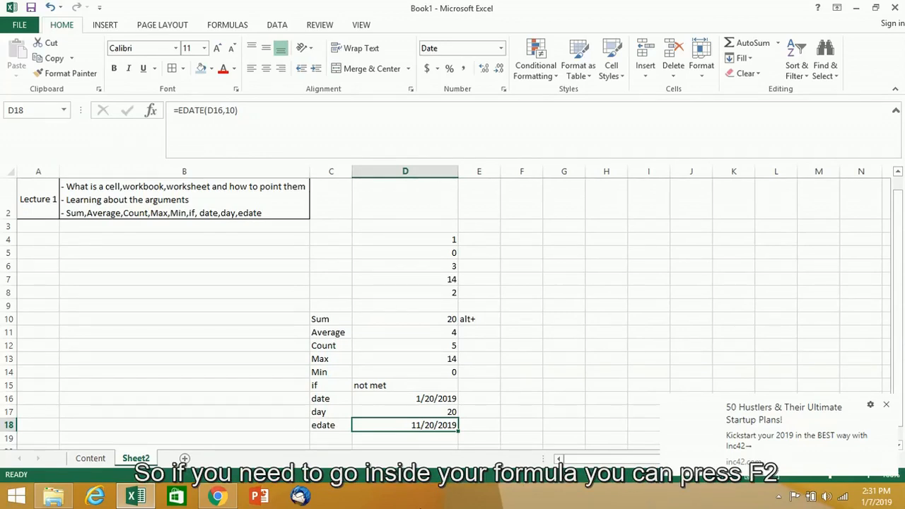
key("F2")
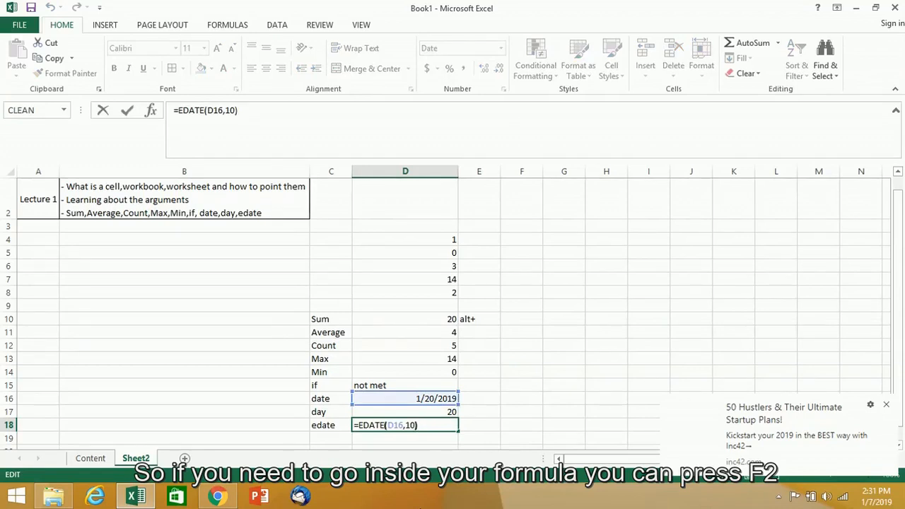
key("Left")
type("00")
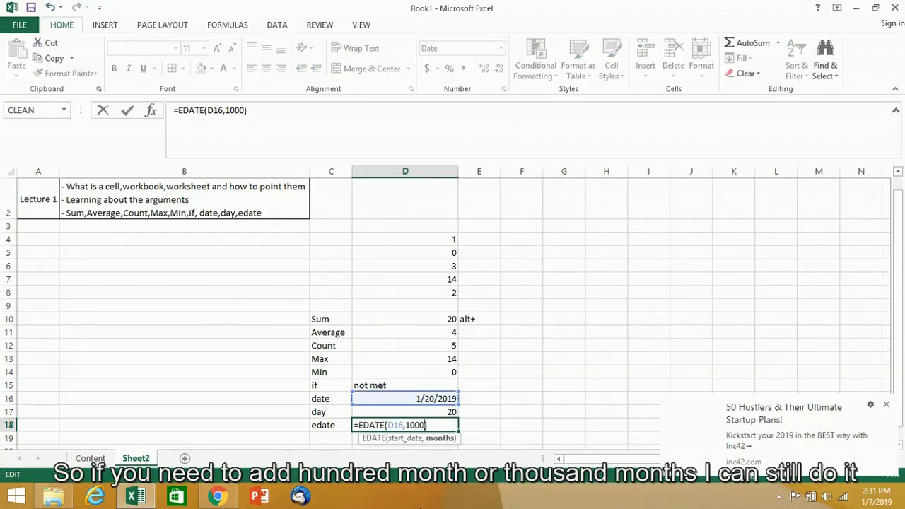
key("Return")
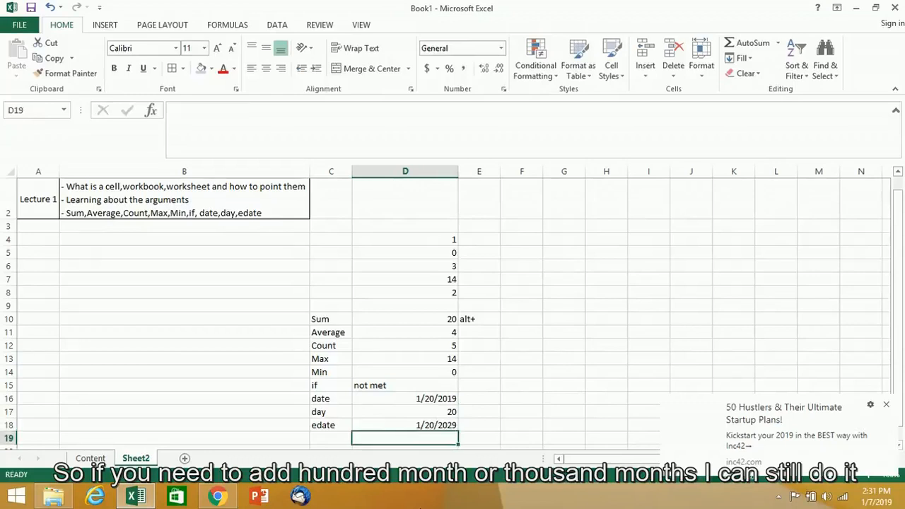
Move the selection from the edate row to the empty cell F2 in the Lecture 1 row
key("Up")
key("Left")
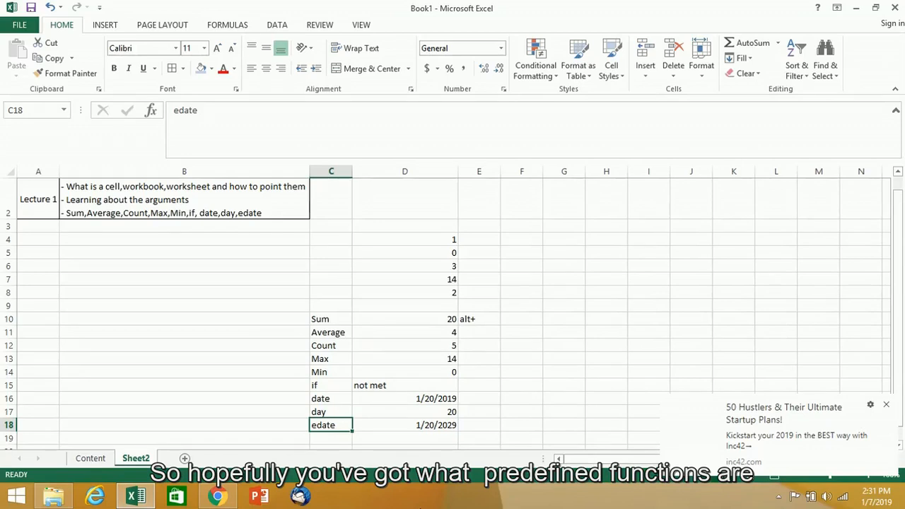
key("Right")
key("Right")
key("Right")
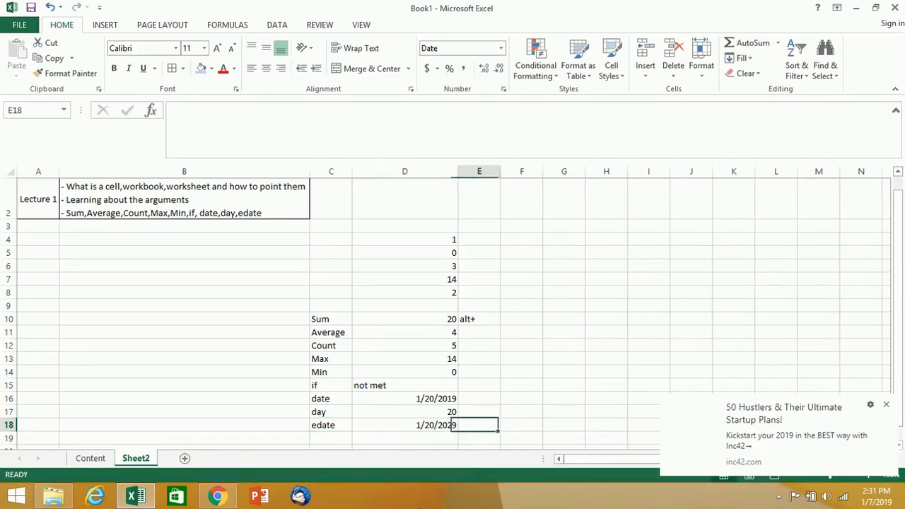
key("Up")
key("Up")
key("Up")
key("Up")
key("Up")
key("Up")
key("Up")
key("Up")
key("Up")
key("Up")
key("Up")
key("Up")
key("Up")
key("Up")
key("Up")
key("Up")
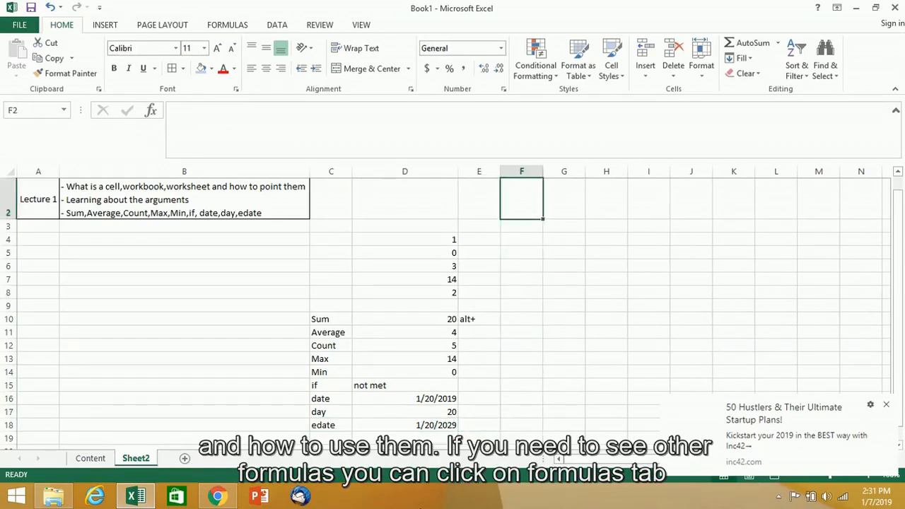
Browse the function library categories from Recently Used, Financial and Logical through Text, Date & Time, Lookup & Reference and Math & Trig
left_click(232, 27)
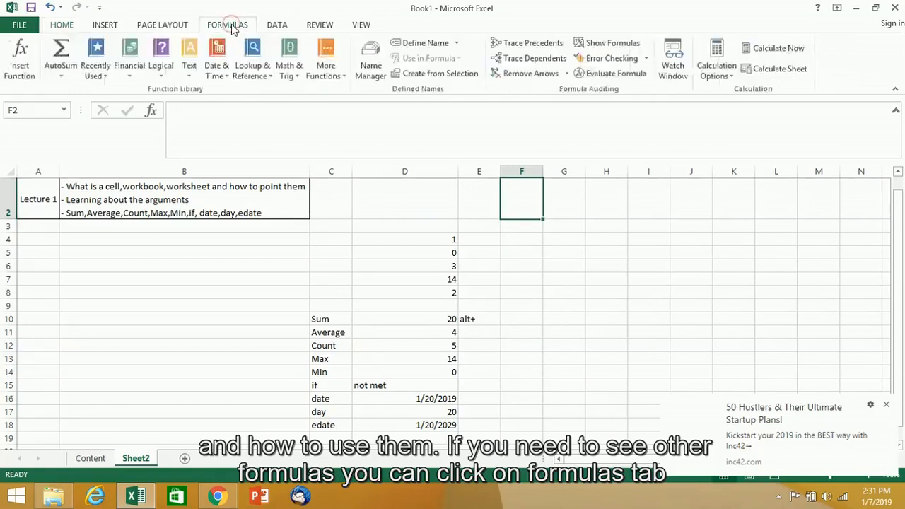
left_click(96, 71)
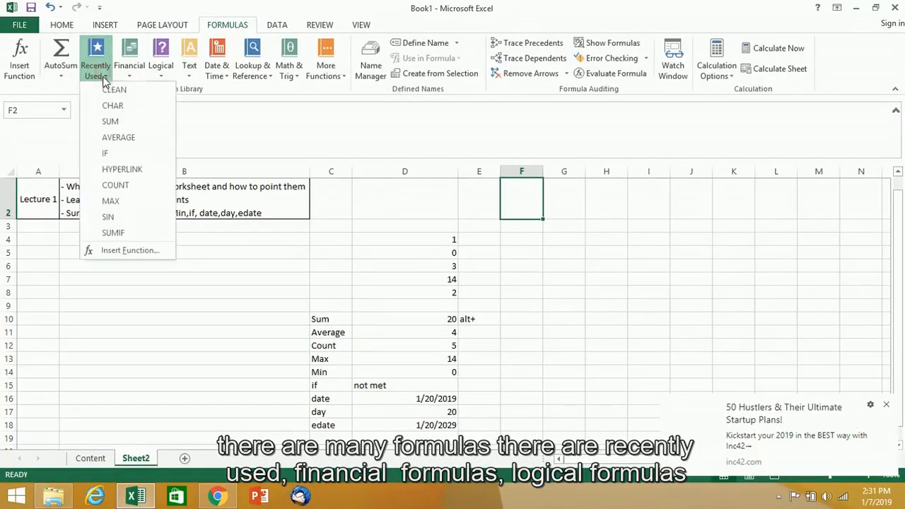
left_click(129, 64)
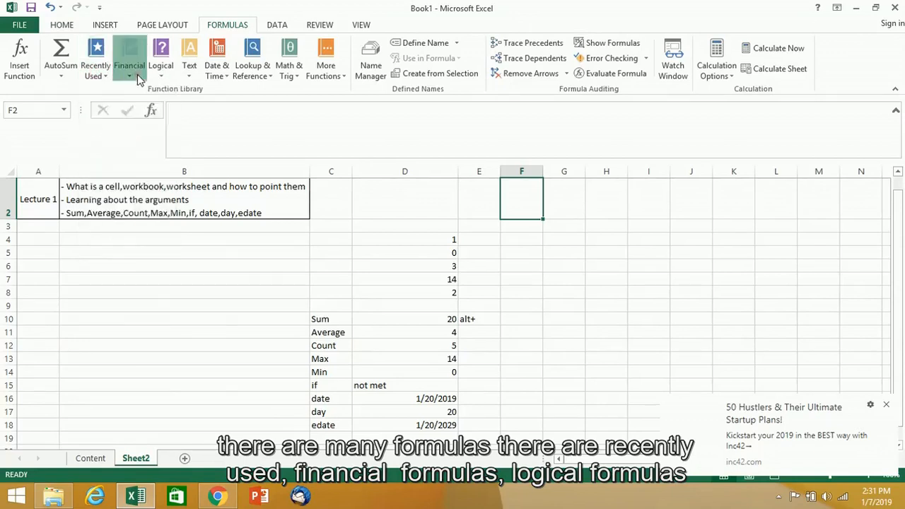
left_click(160, 67)
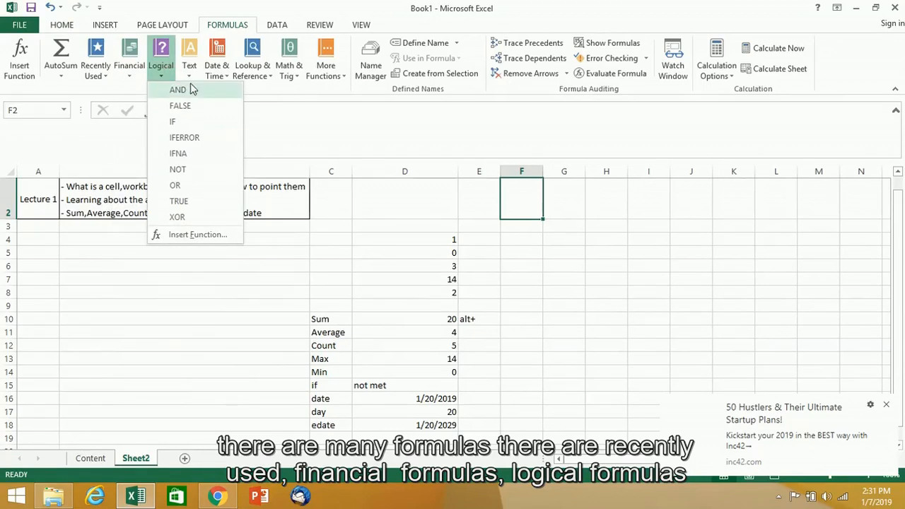
left_click(190, 67)
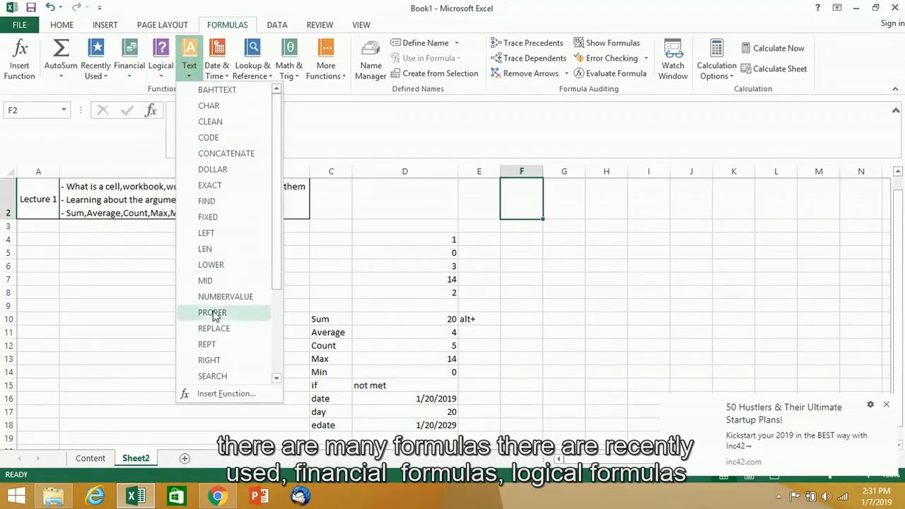
left_click(218, 71)
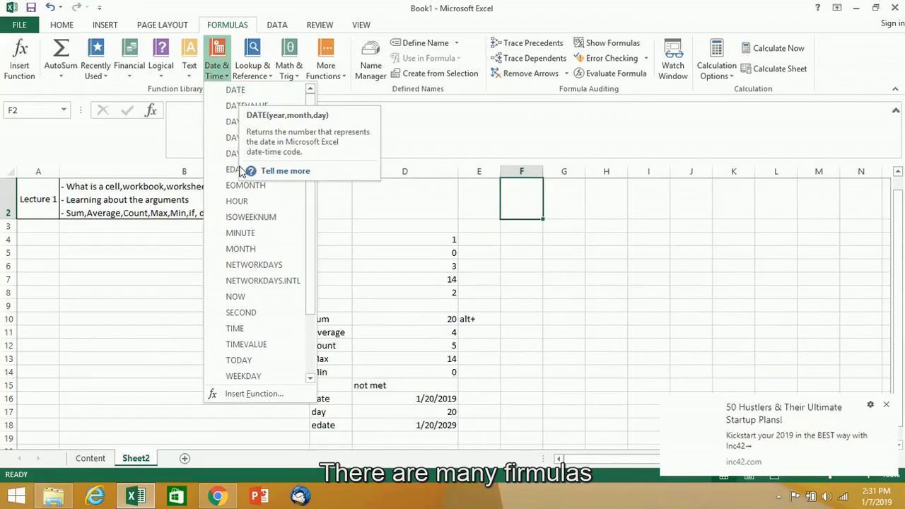
left_click(253, 79)
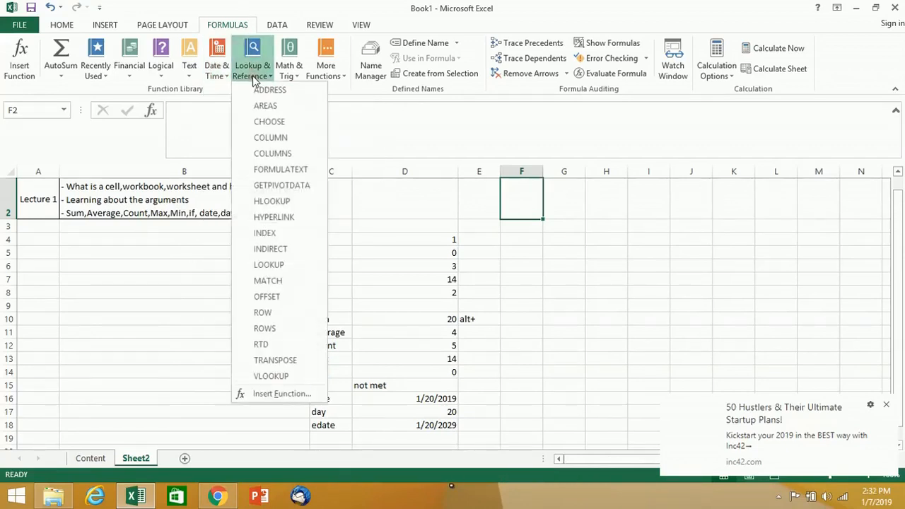
left_click(296, 71)
left_click(526, 290)
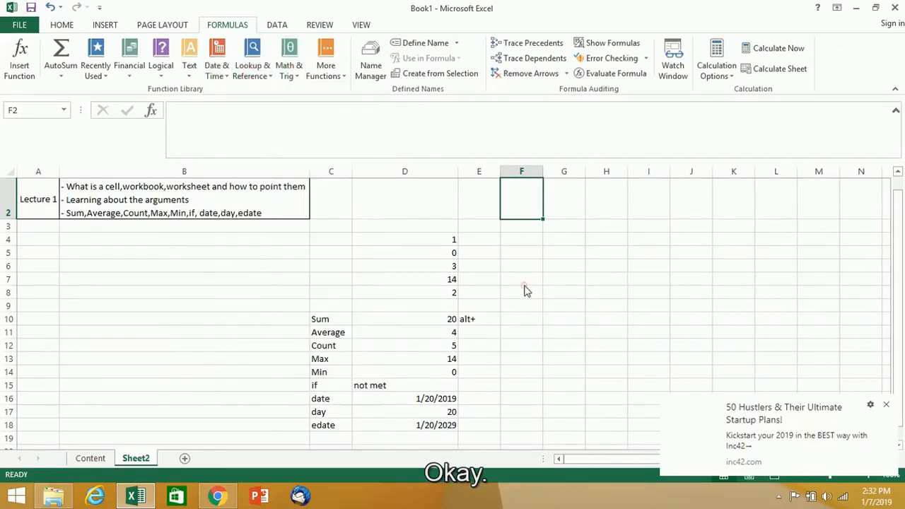
Trace the precedents of the SUM formula in D10 and of the EDATE formula in D18
left_click(439, 318)
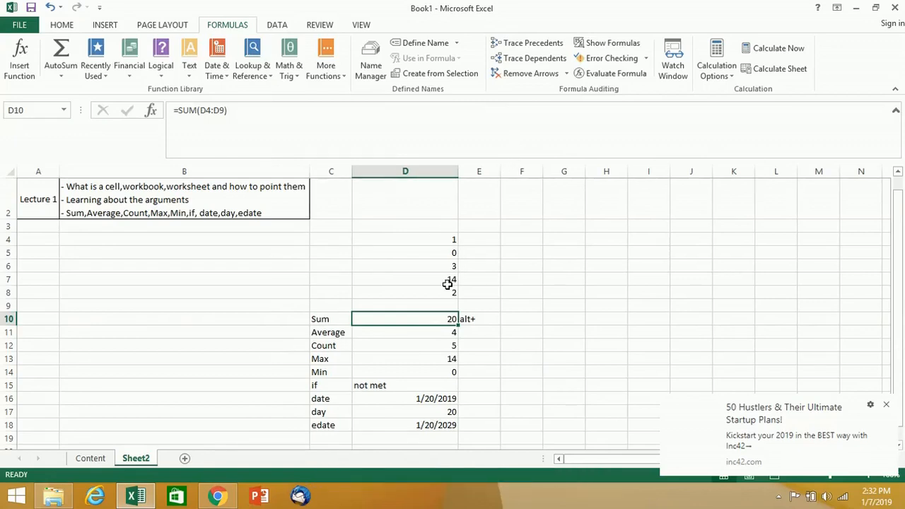
left_click(532, 59)
left_click(454, 281)
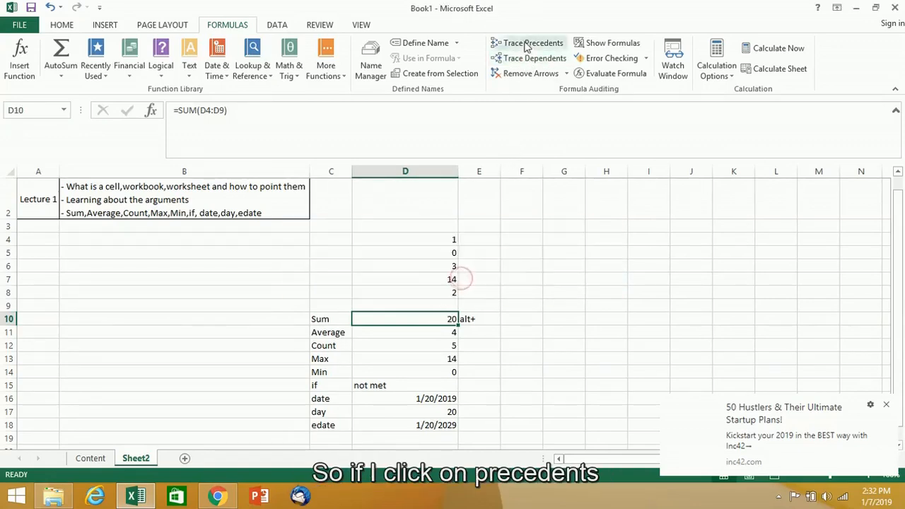
left_click(526, 44)
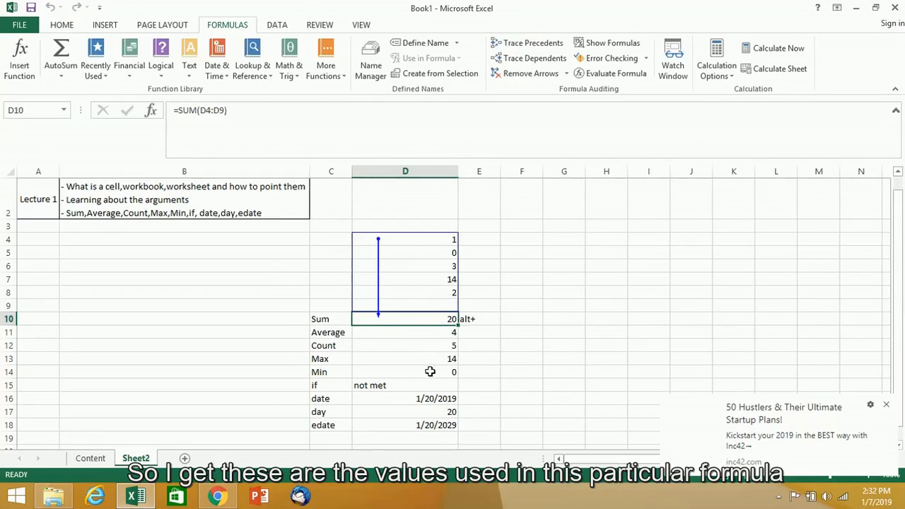
left_click(438, 426)
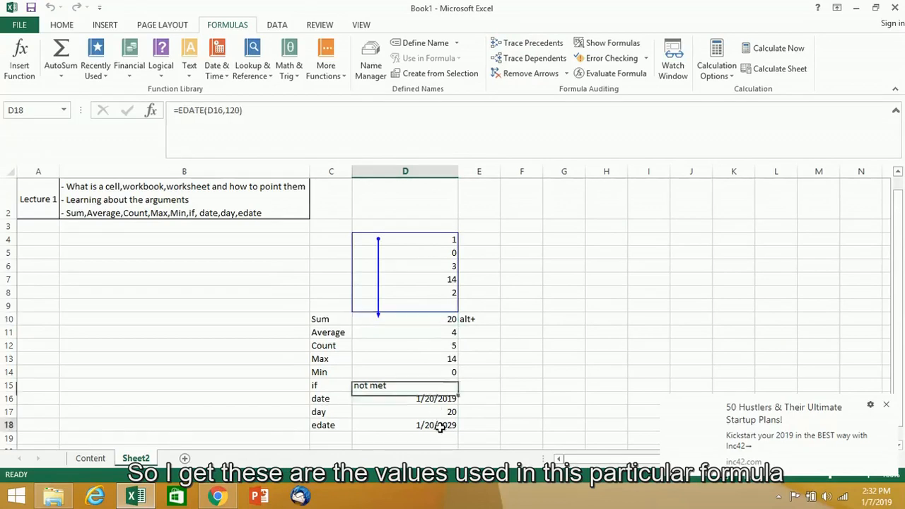
left_click(537, 46)
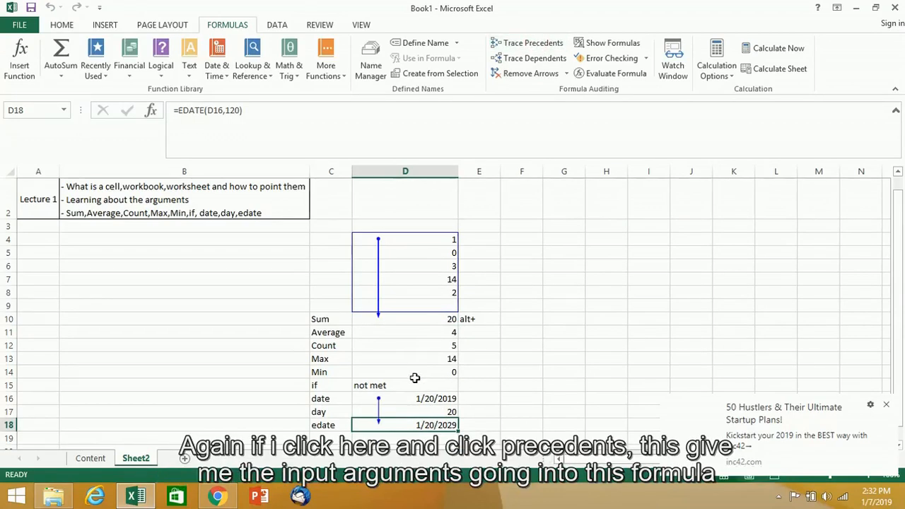